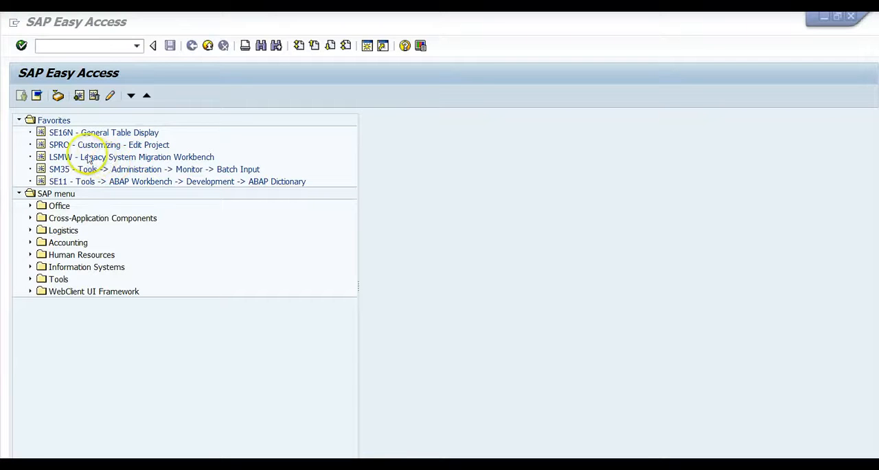
pyautogui.click(60, 43)
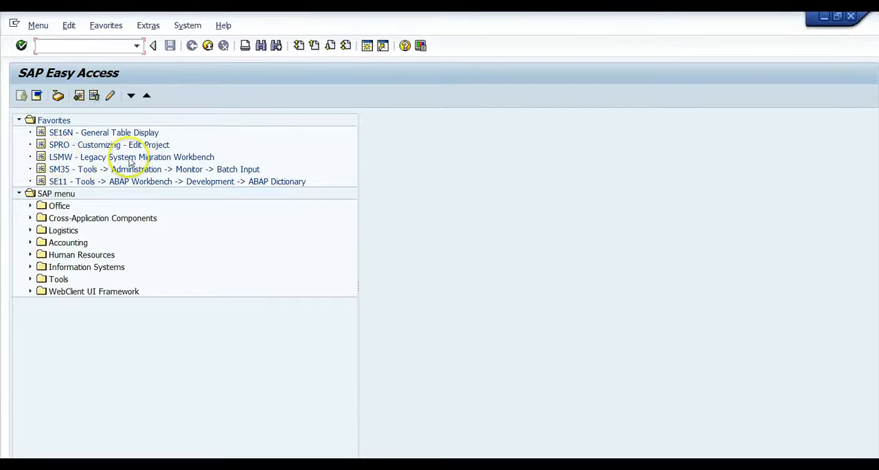
pyautogui.click(44, 123)
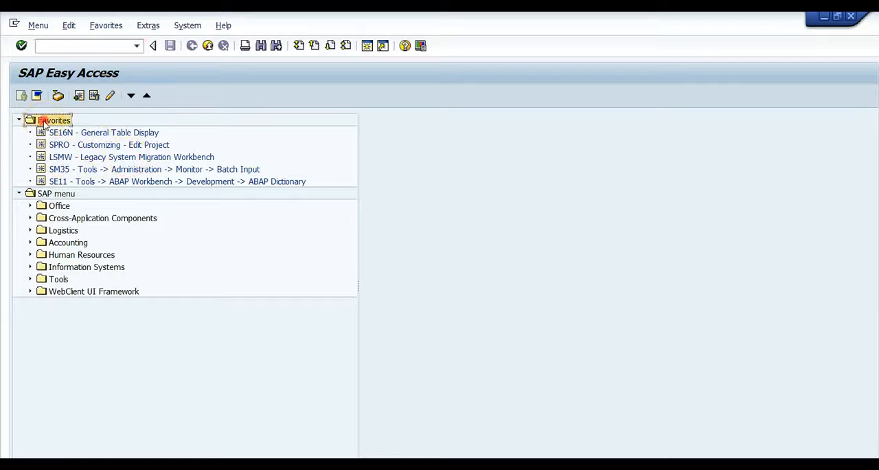
pyautogui.rightClick(46, 123)
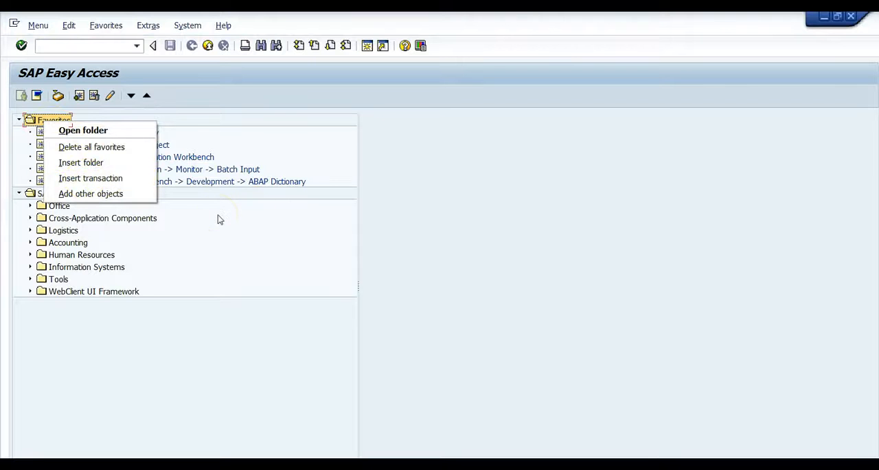
pyautogui.click(279, 126)
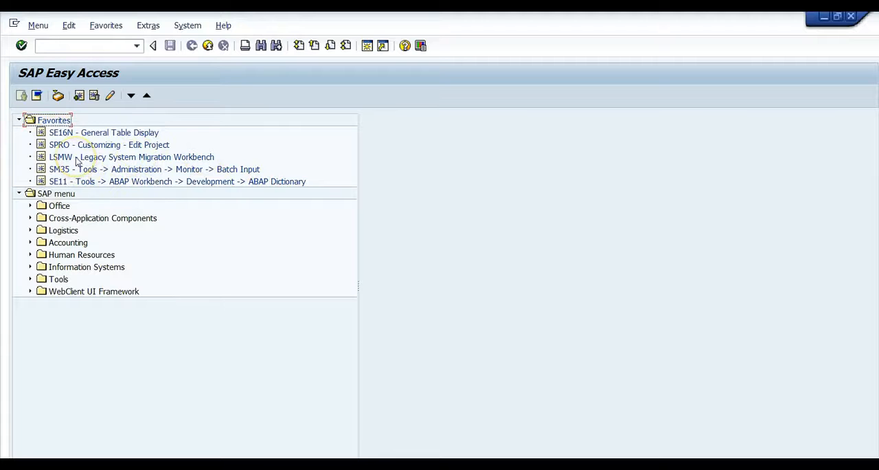
# - Open project TEST 1510, subproject 1, object 1 in the Legacy System Migration Workbench and display its object attributes
pyautogui.doubleClick(77, 158)
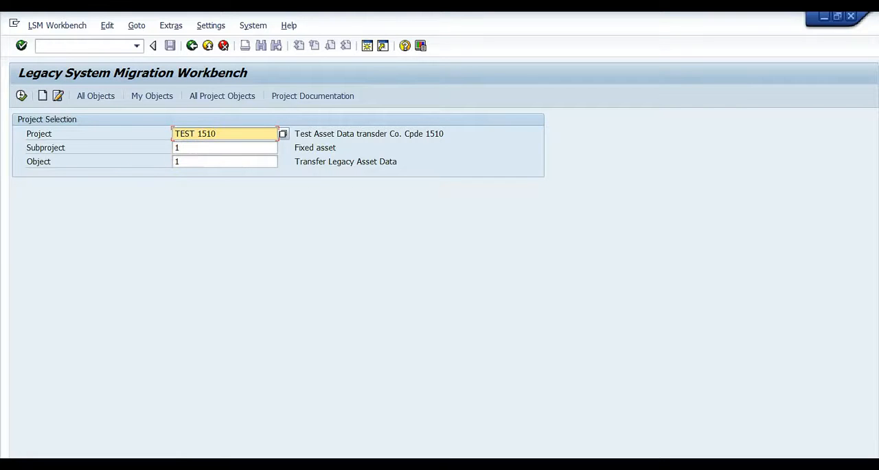
pyautogui.click(21, 96)
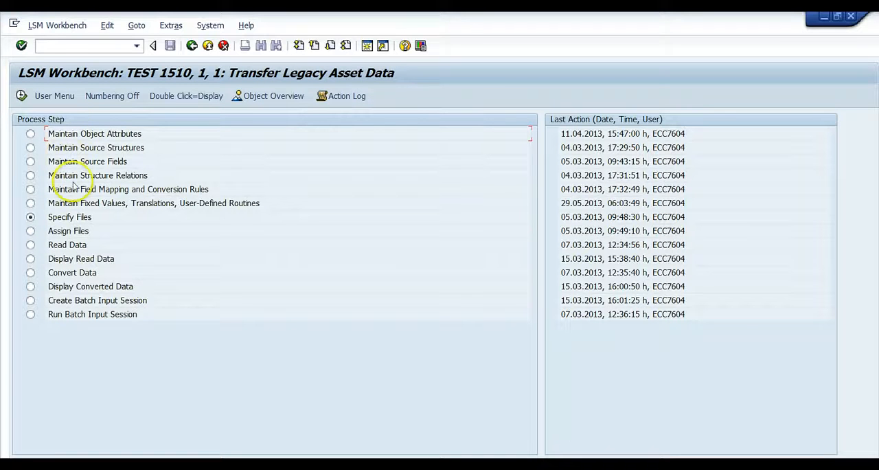
pyautogui.click(30, 134)
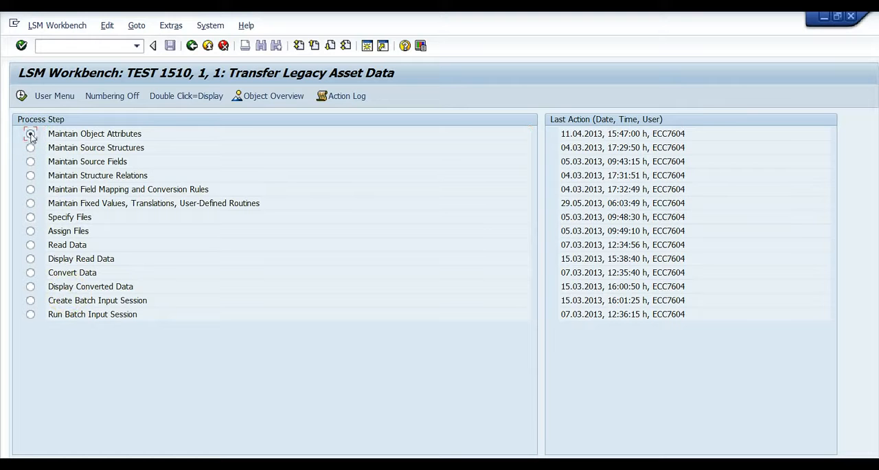
pyautogui.doubleClick(84, 134)
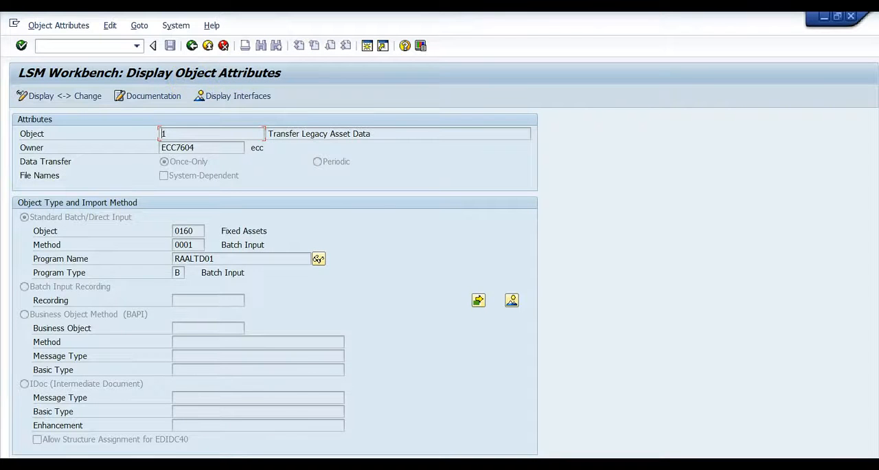
pyautogui.press('Tab')
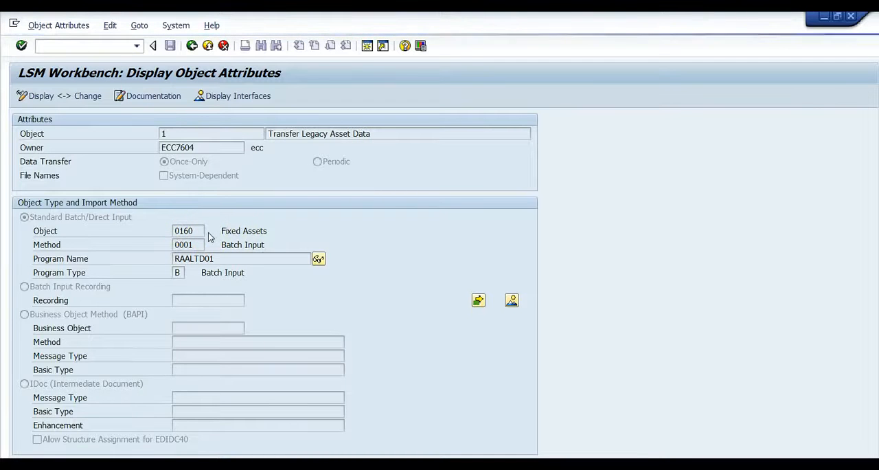
# - Look up Fixed Assets (0160) in the list of standard batch/direct input objects
pyautogui.click(210, 233)
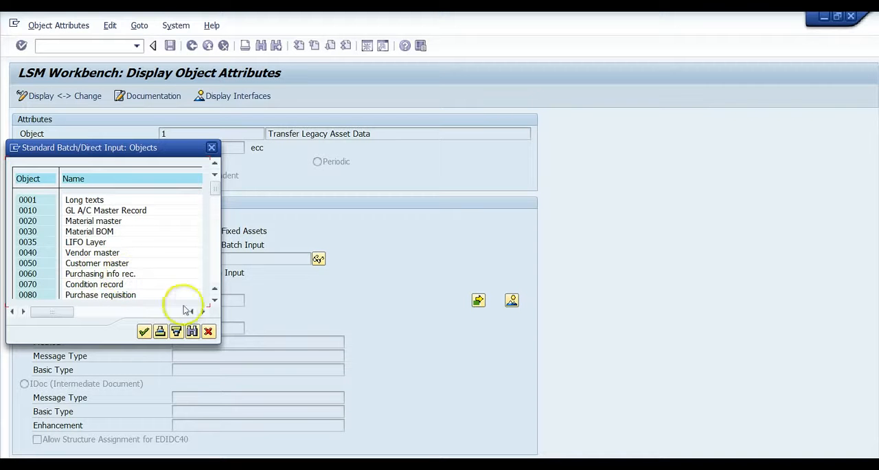
pyautogui.click(214, 303)
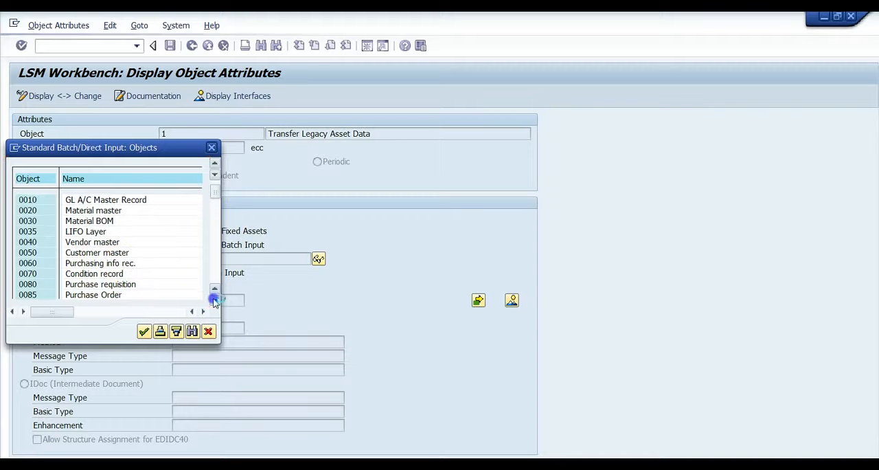
pyautogui.click(214, 303)
pyautogui.click(214, 303)
pyautogui.click(214, 302)
pyautogui.click(214, 302)
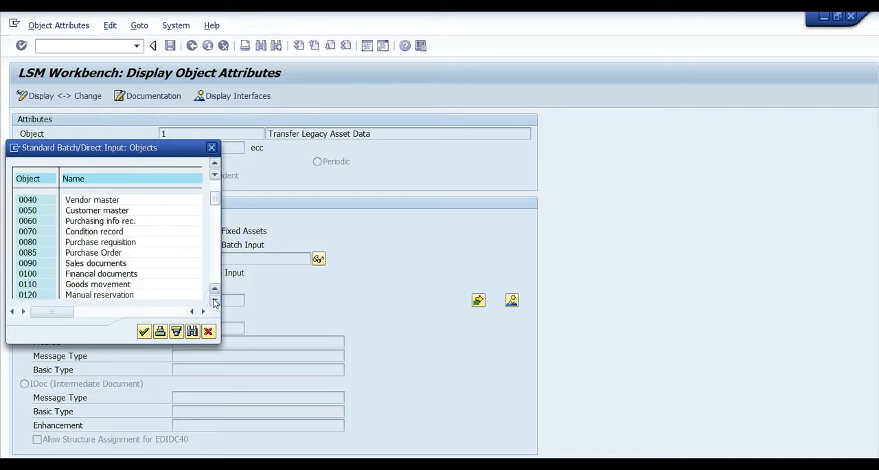
pyautogui.click(214, 303)
pyautogui.click(215, 302)
pyautogui.click(214, 303)
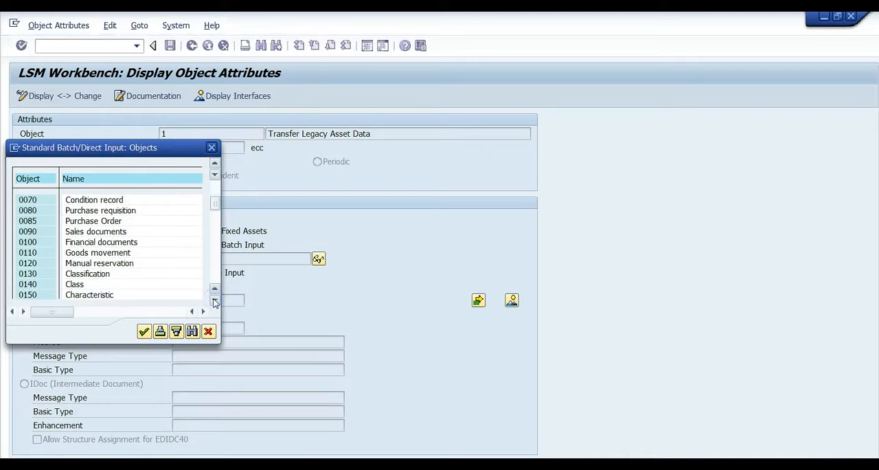
pyautogui.click(215, 302)
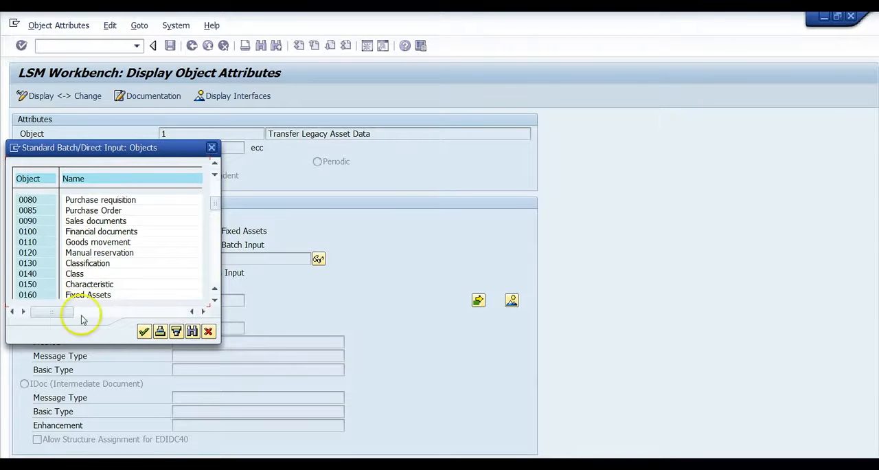
pyautogui.click(145, 332)
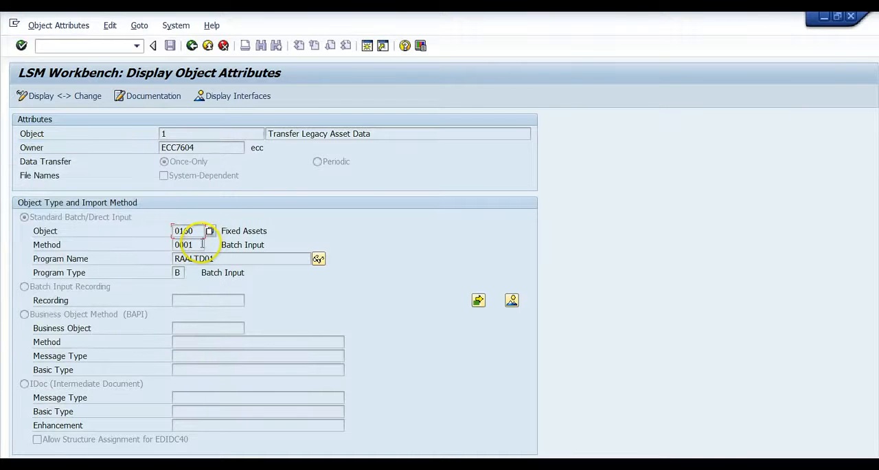
# - Check the import methods available for the Fixed Assets object and return to the process step list
pyautogui.click(201, 245)
pyautogui.click(209, 246)
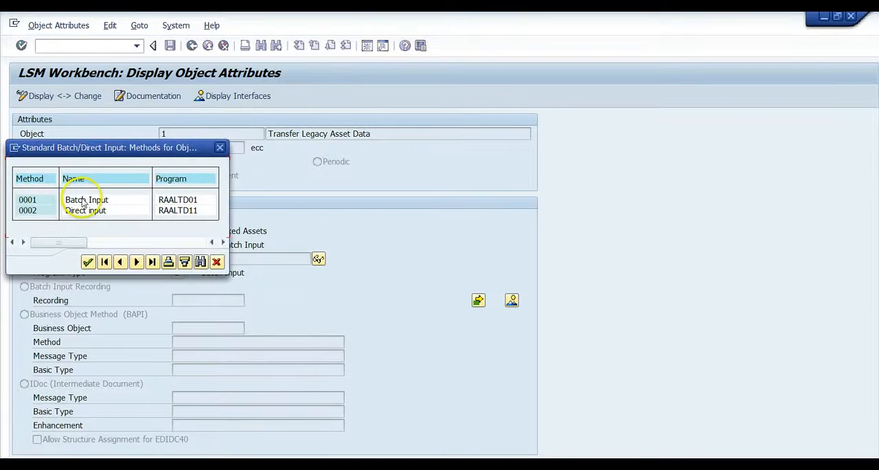
pyautogui.click(217, 262)
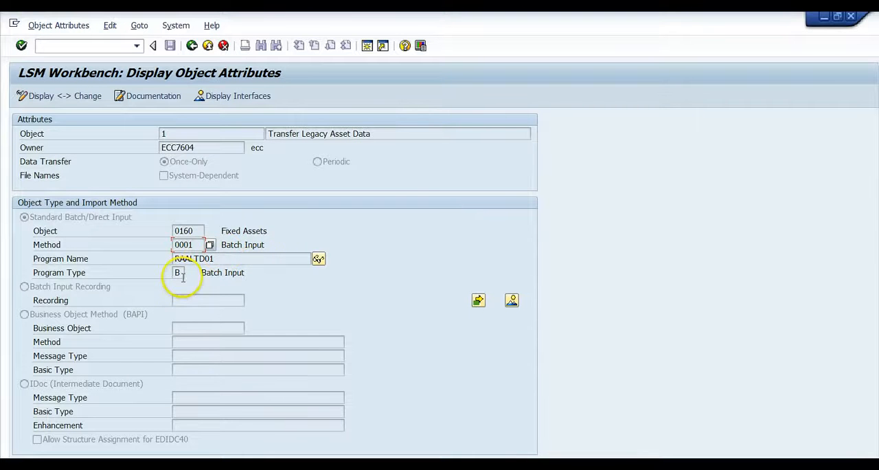
pyautogui.click(192, 46)
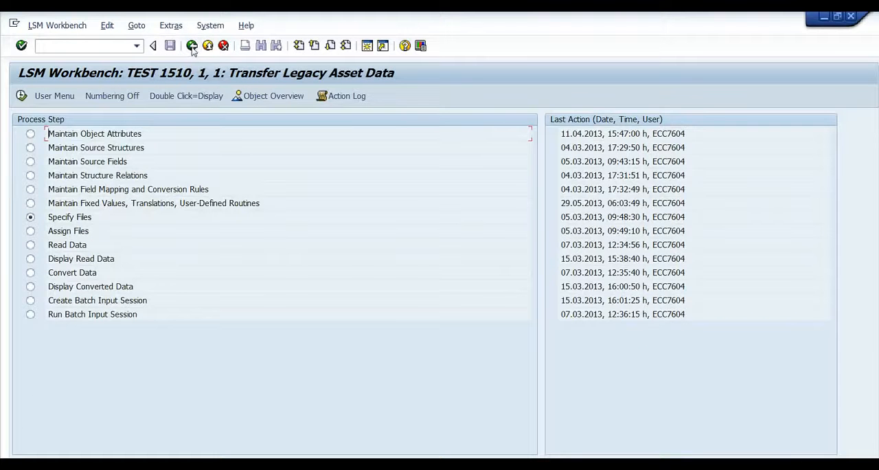
# - Display the project's source structures, return to the process steps, and open the object overview in table form
pyautogui.doubleClick(106, 148)
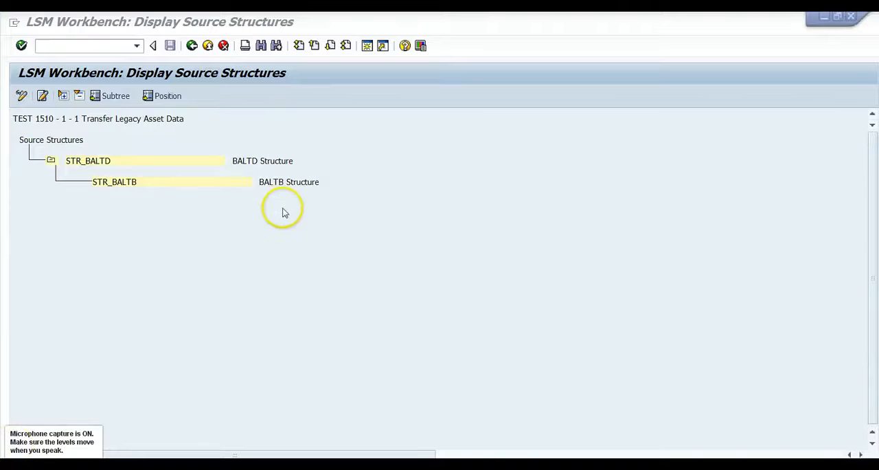
pyautogui.click(193, 47)
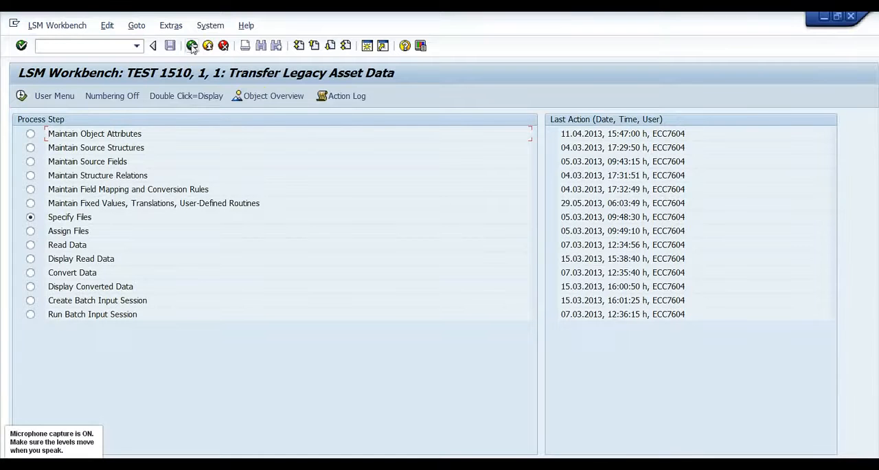
pyautogui.click(259, 97)
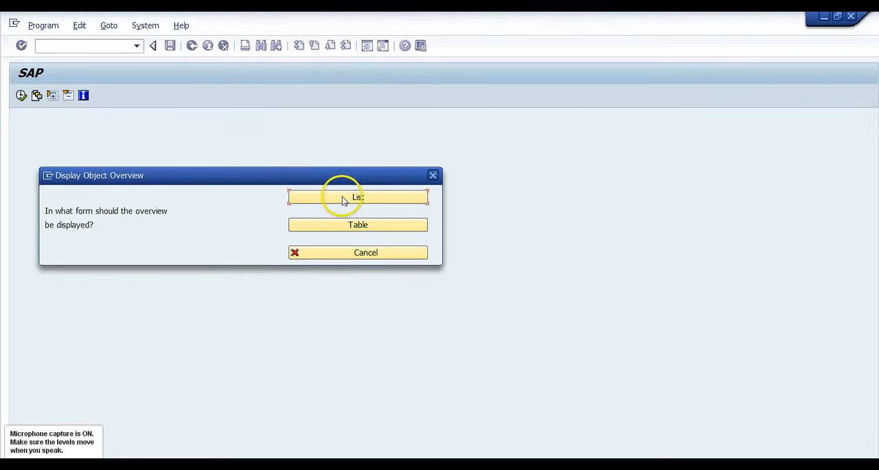
pyautogui.click(354, 229)
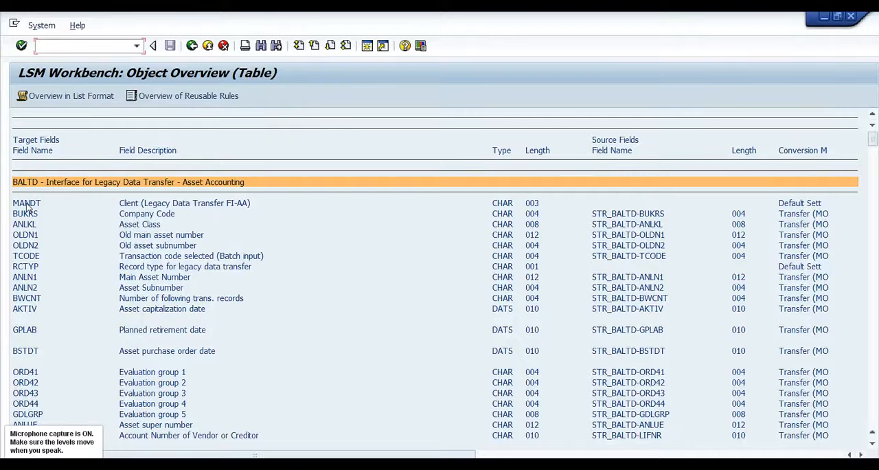
# - Examine the target fields and their source mappings from the BALTD interface structure through to the BALTB transaction structure
pyautogui.click(34, 186)
pyautogui.click(33, 186)
pyautogui.click(250, 320)
pyautogui.scroll(-3, 248, 323)
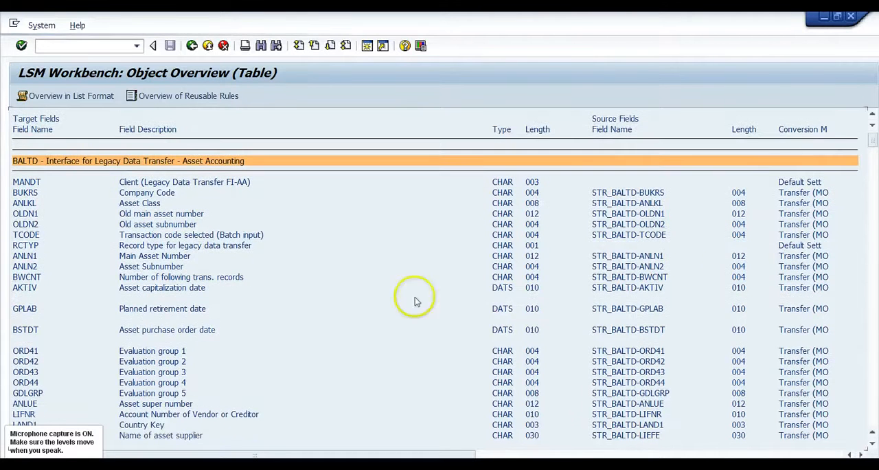
pyautogui.click(874, 408)
pyautogui.click(874, 407)
pyautogui.click(874, 407)
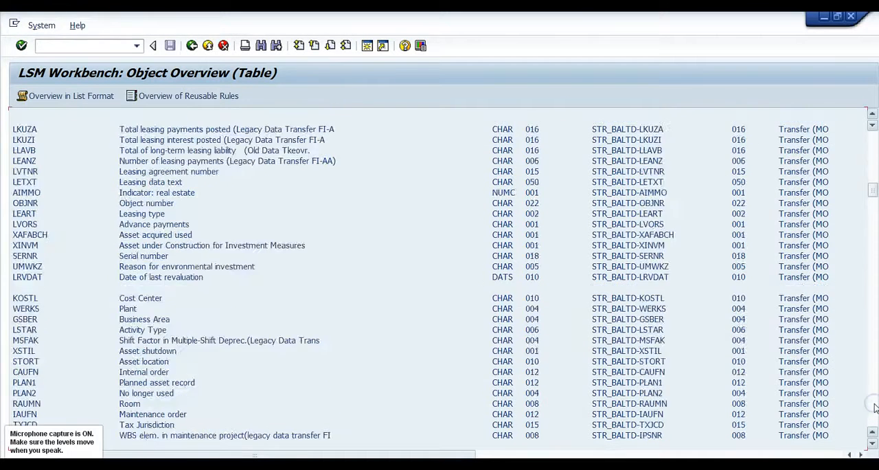
pyautogui.click(874, 408)
pyautogui.click(875, 408)
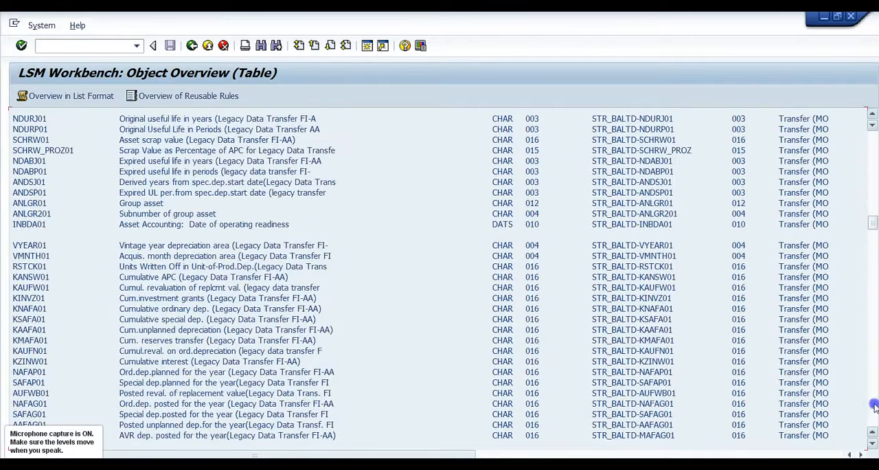
pyautogui.click(874, 407)
pyautogui.click(874, 408)
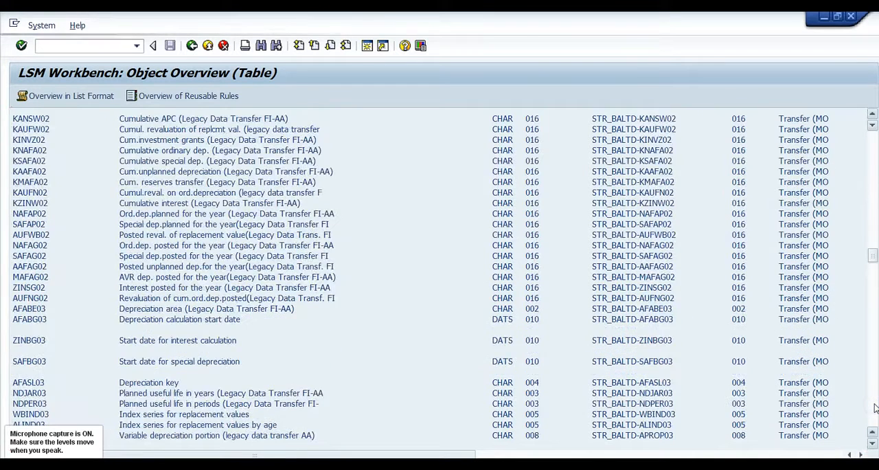
pyautogui.click(874, 407)
pyautogui.click(875, 407)
pyautogui.click(874, 407)
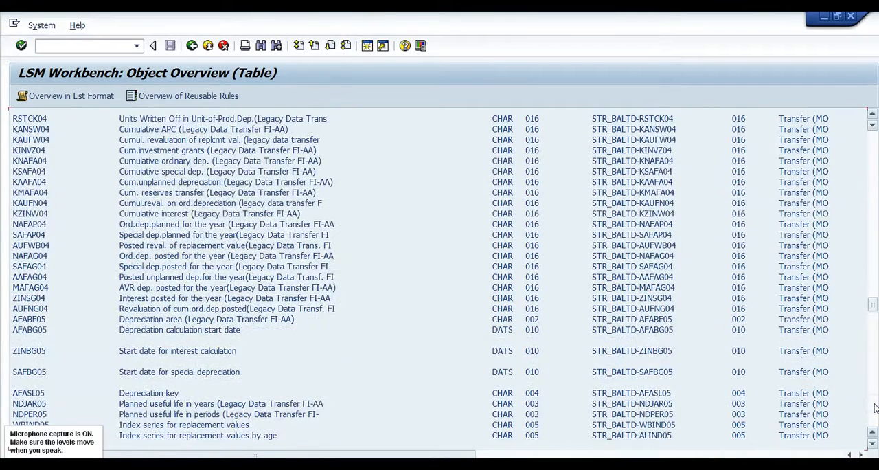
pyautogui.click(874, 407)
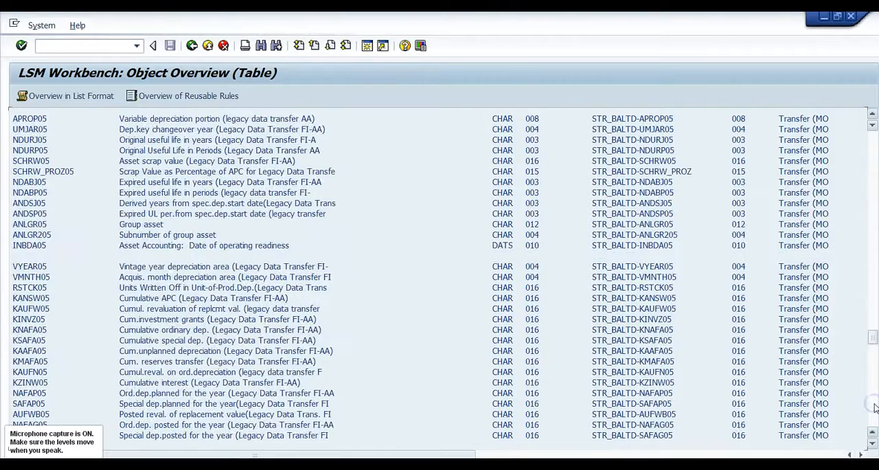
pyautogui.click(875, 407)
pyautogui.click(874, 407)
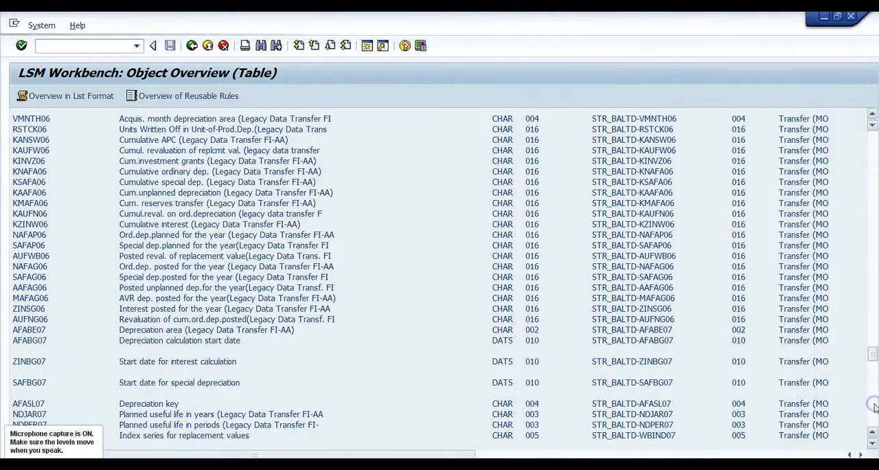
pyautogui.click(874, 407)
pyautogui.click(875, 408)
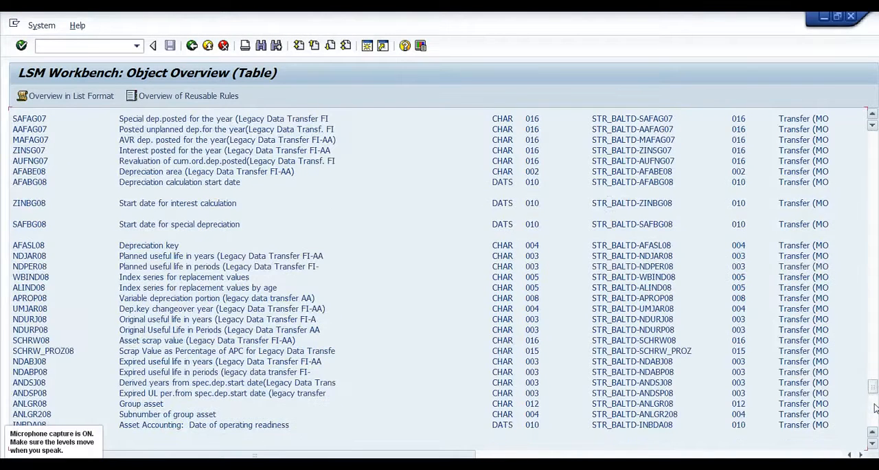
pyautogui.moveTo(873, 386); pyautogui.dragTo(873, 400)
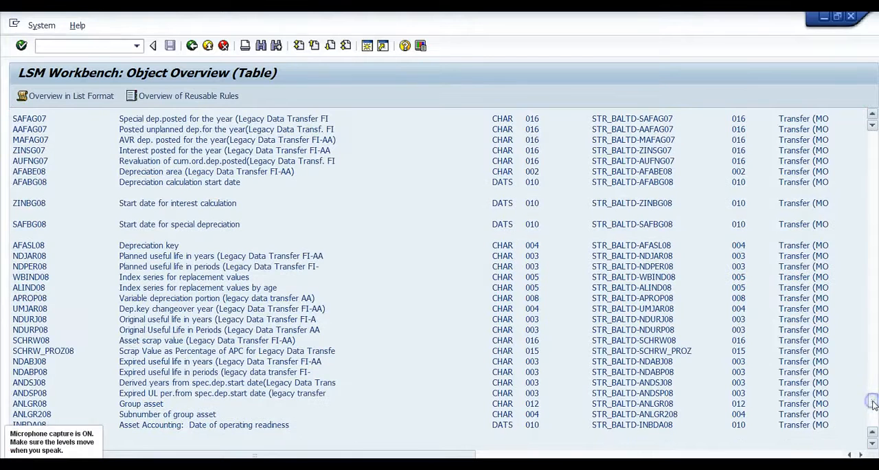
pyautogui.click(875, 405)
pyautogui.click(871, 417)
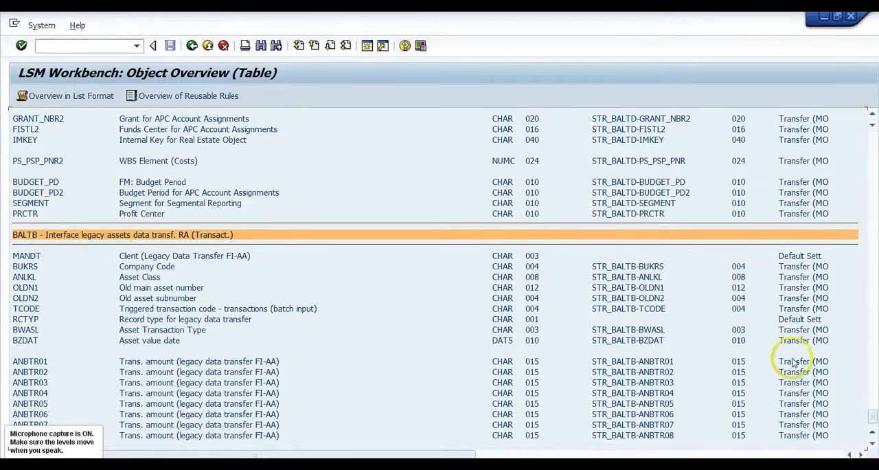
pyautogui.moveTo(875, 418); pyautogui.dragTo(874, 427)
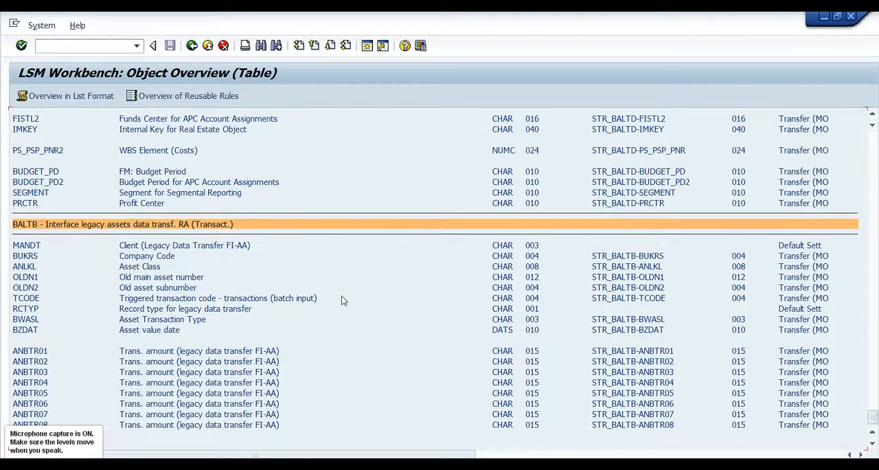
pyautogui.click(872, 417)
# - Switch to the SAP Easy Access session, leaving the object overview open
pyautogui.moveTo(330, 468)
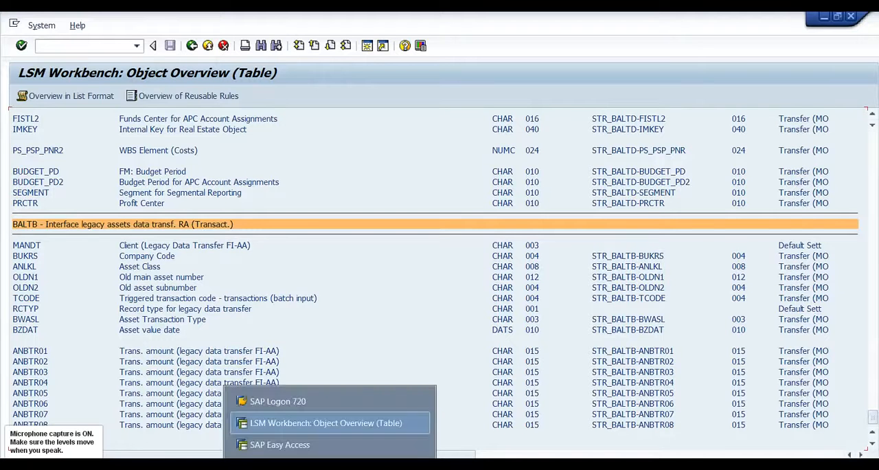
pyautogui.click(306, 445)
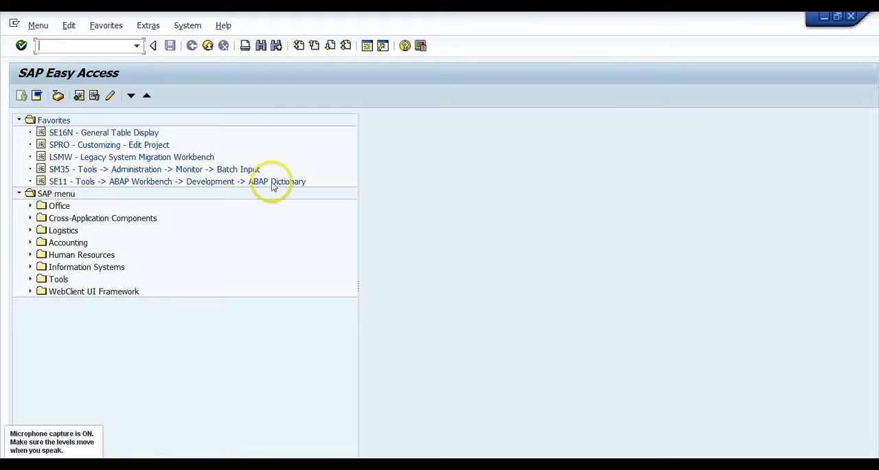
# - Open the ABAP Dictionary (SE11) and display the components of the BALTD structure
pyautogui.doubleClick(59, 183)
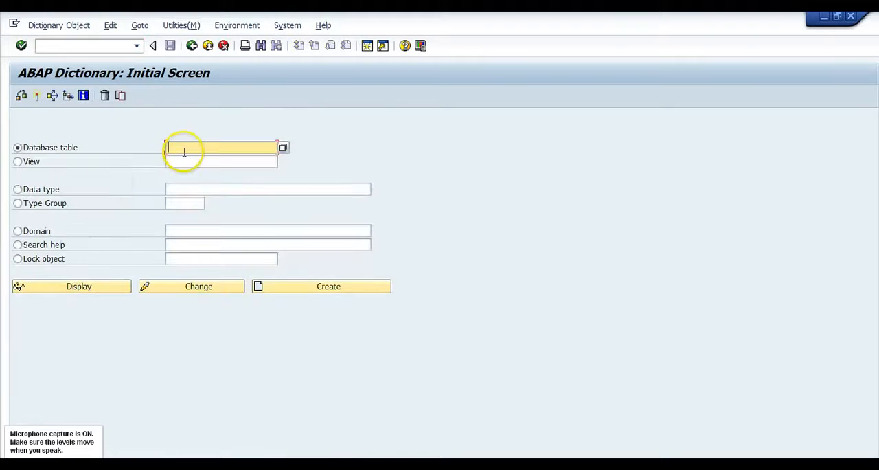
pyautogui.write('ba')
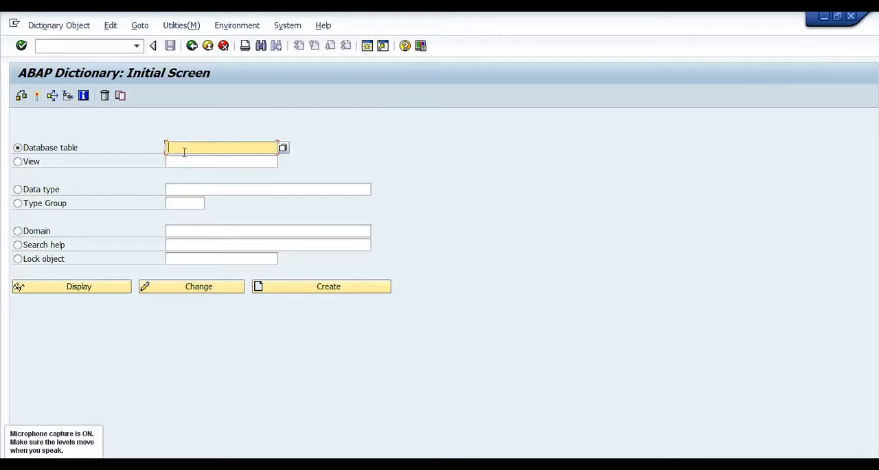
pyautogui.write('lte')
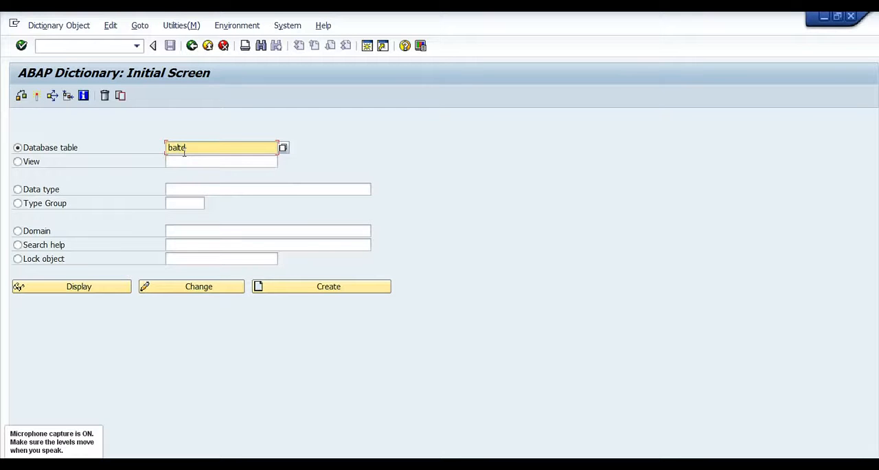
pyautogui.press('BackSpace')
pyautogui.write('d')
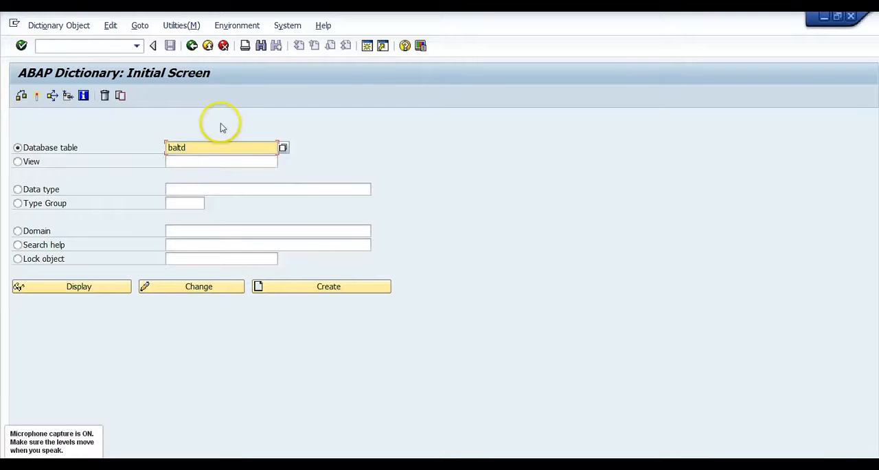
pyautogui.click(76, 294)
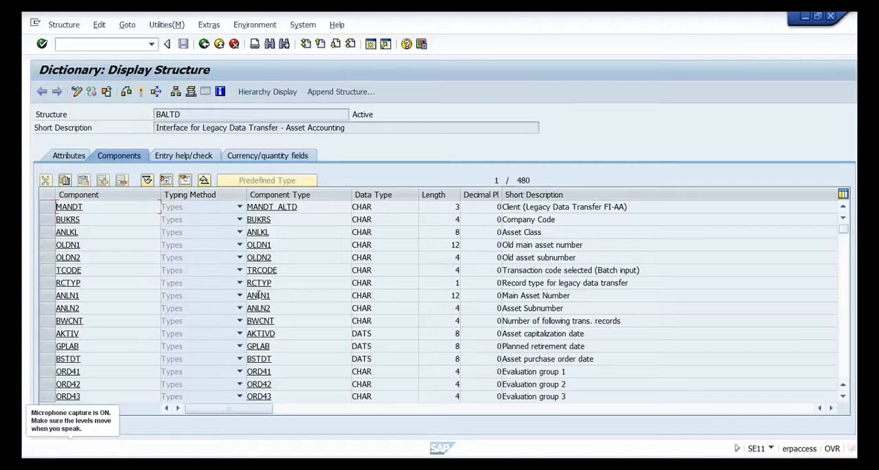
# - Switch to the SAP Easy Access session, open General Table Display (SE16N), and try to list the entries of BALTD
pyautogui.hotkey('alt', 'Tab')
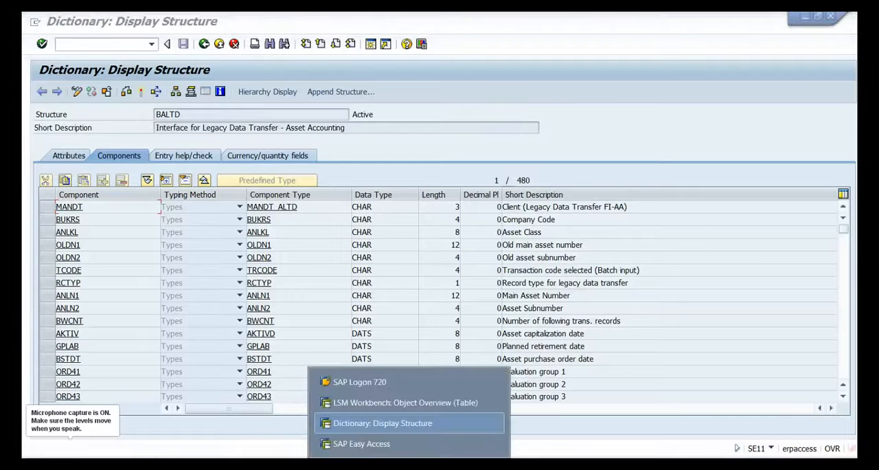
pyautogui.click(362, 444)
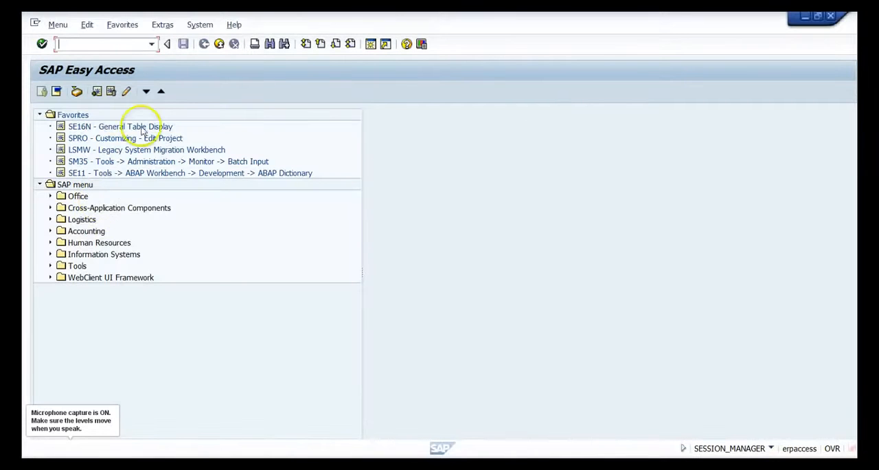
pyautogui.doubleClick(80, 128)
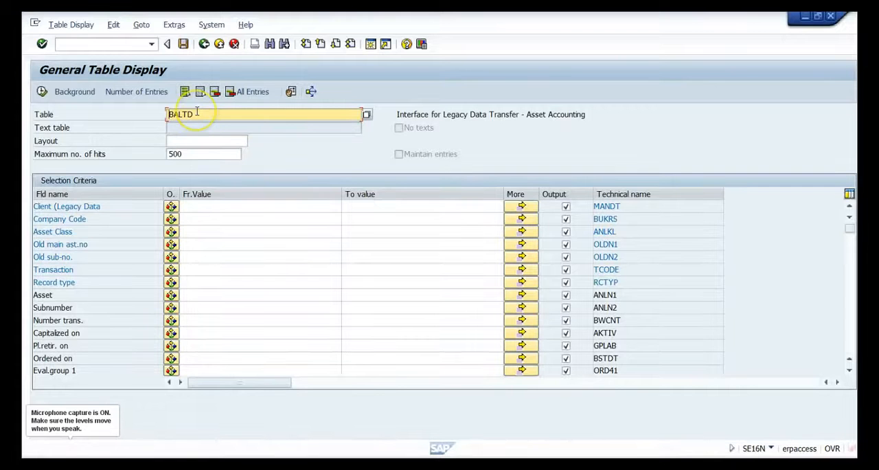
pyautogui.click(41, 91)
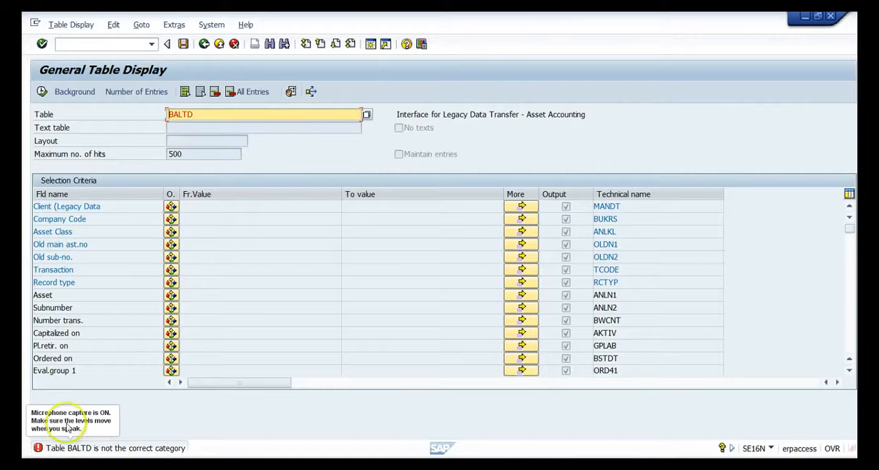
# - Display the entries of the main asset number table ANLH and return to its selection criteria
pyautogui.moveTo(203, 115); pyautogui.dragTo(144, 117)
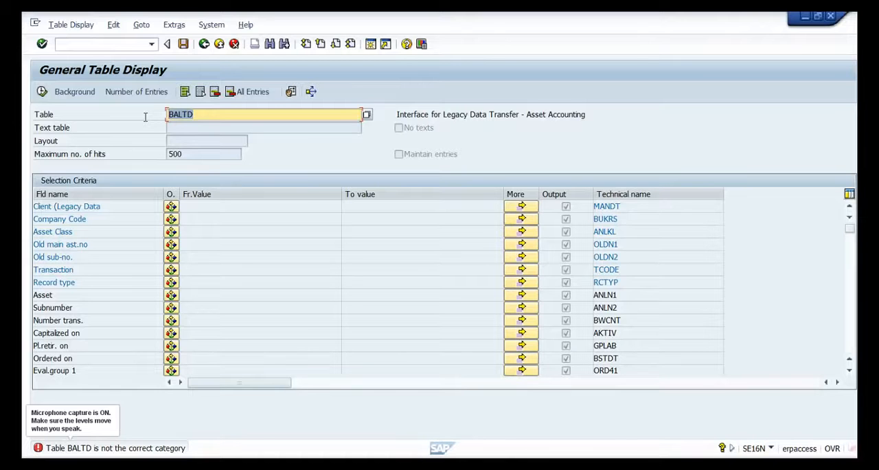
pyautogui.write('a')
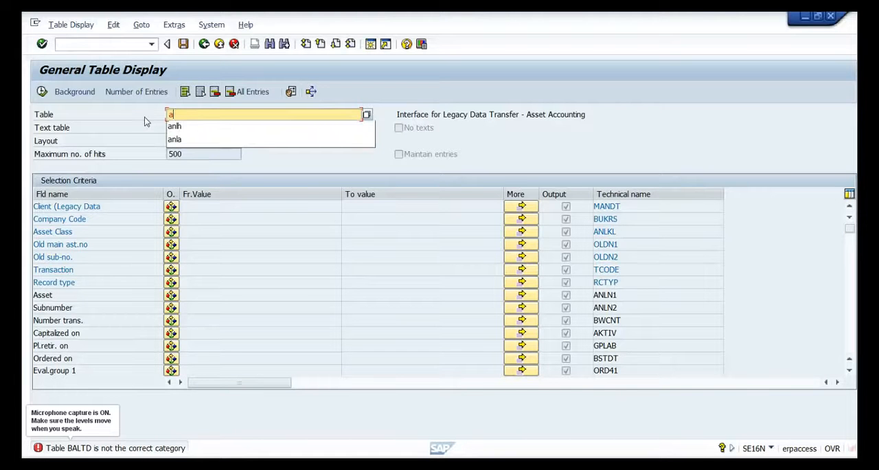
pyautogui.write('nlh')
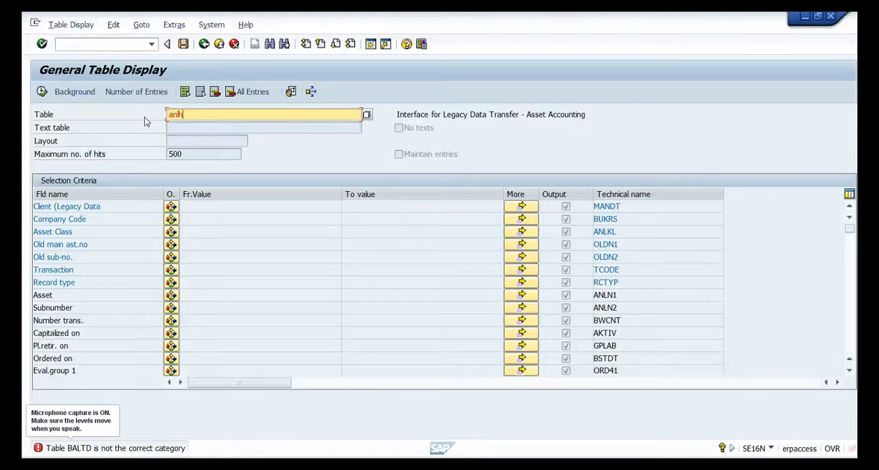
pyautogui.press('Return')
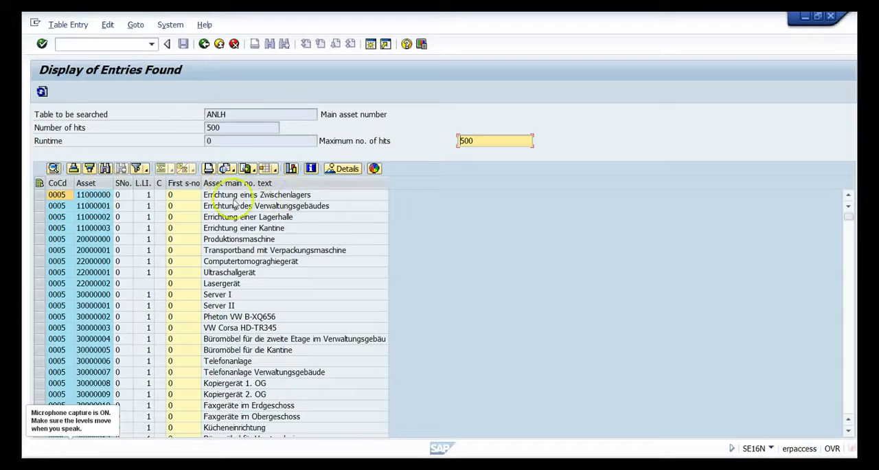
pyautogui.click(203, 45)
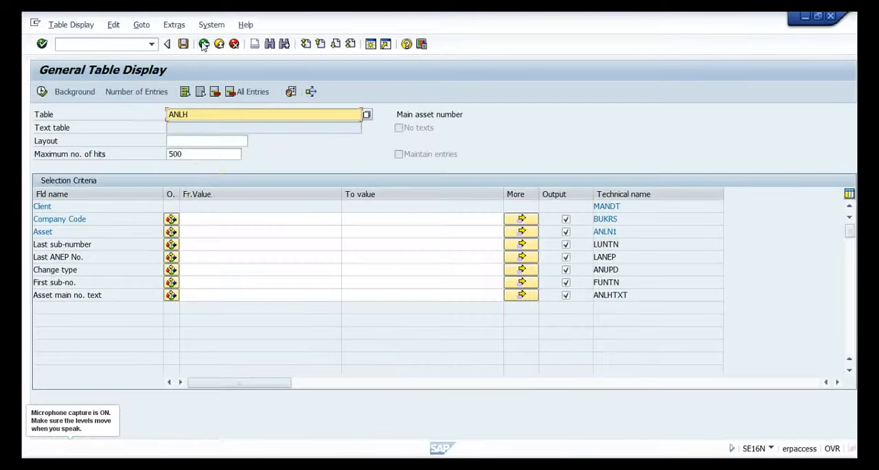
pyautogui.click(191, 218)
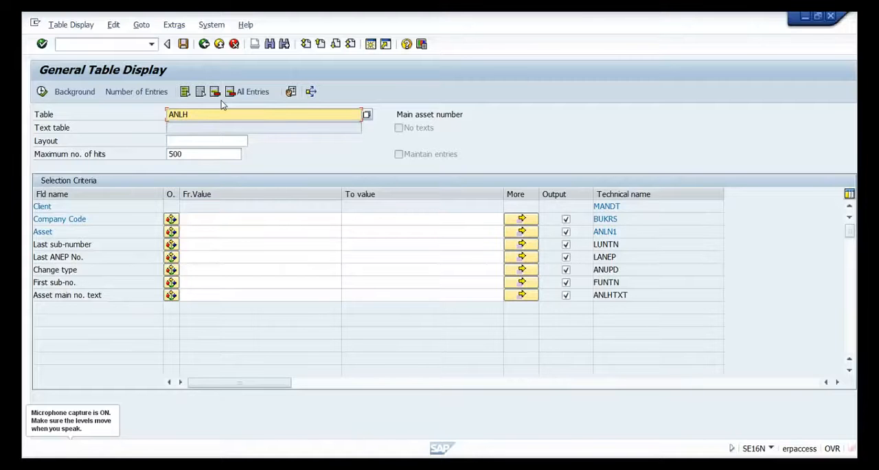
pyautogui.click(194, 114)
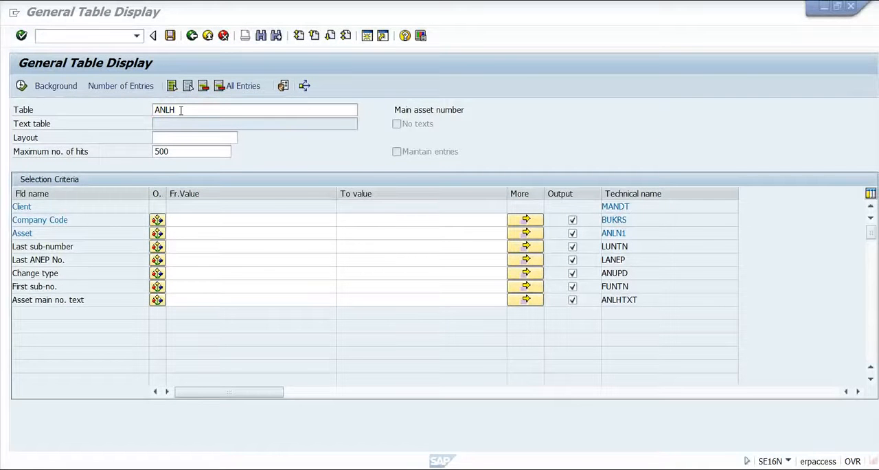
# - Switch to the LSM Workbench session and examine the source fields of the STR_BALTD and STR_BALTB structures
pyautogui.moveTo(368, 469)
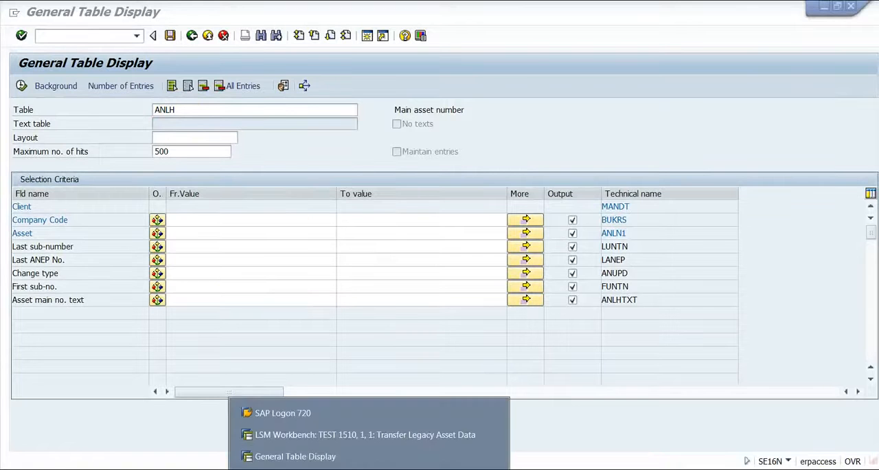
pyautogui.click(351, 435)
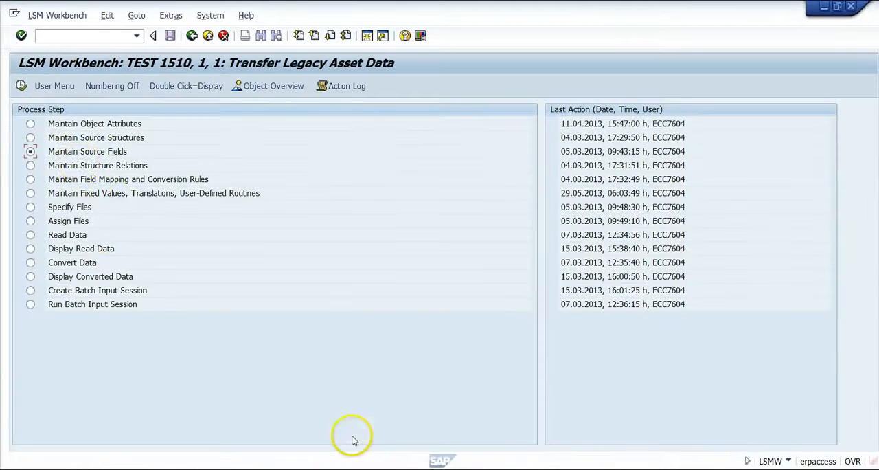
pyautogui.doubleClick(107, 156)
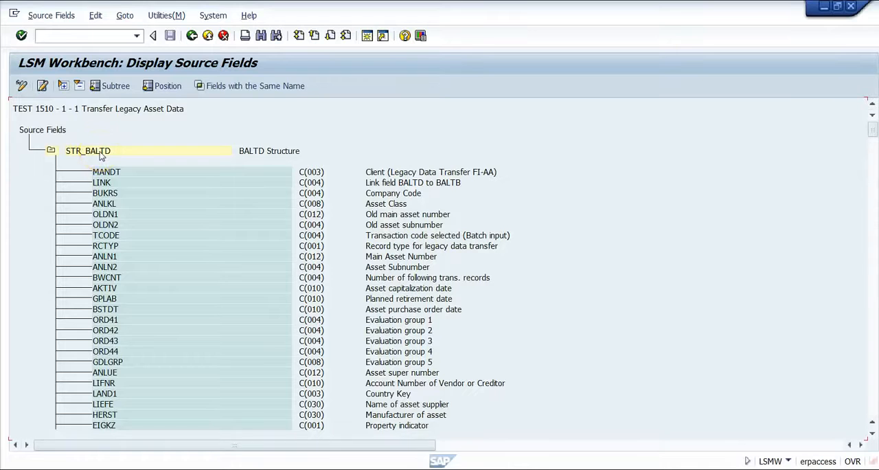
pyautogui.click(51, 152)
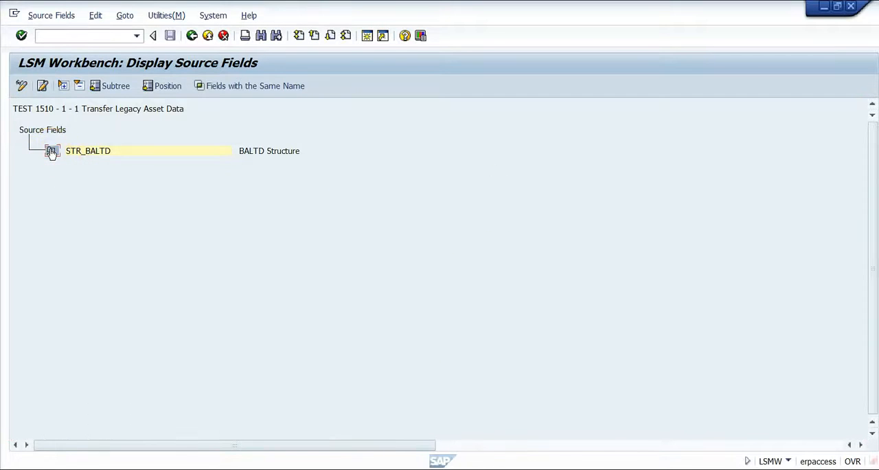
pyautogui.click(51, 151)
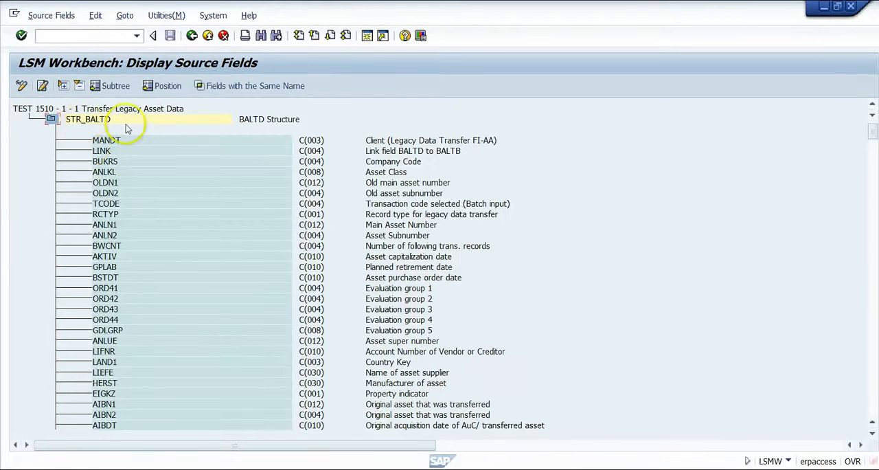
pyautogui.moveTo(873, 132); pyautogui.dragTo(872, 433)
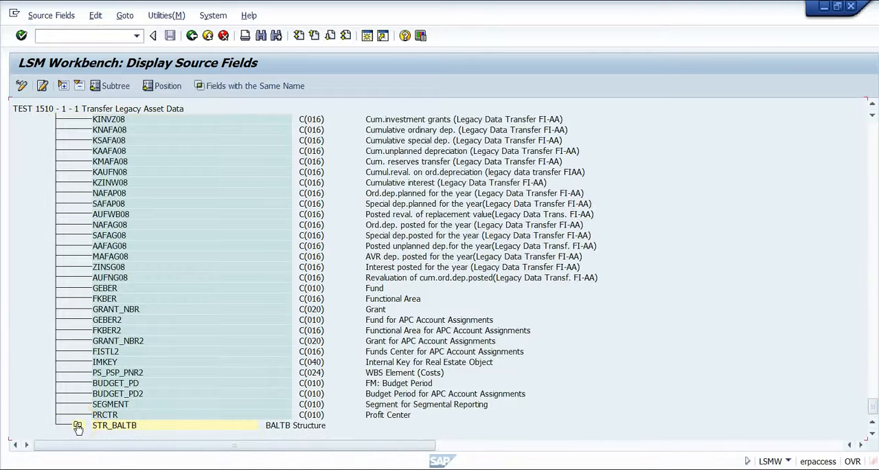
pyautogui.click(78, 424)
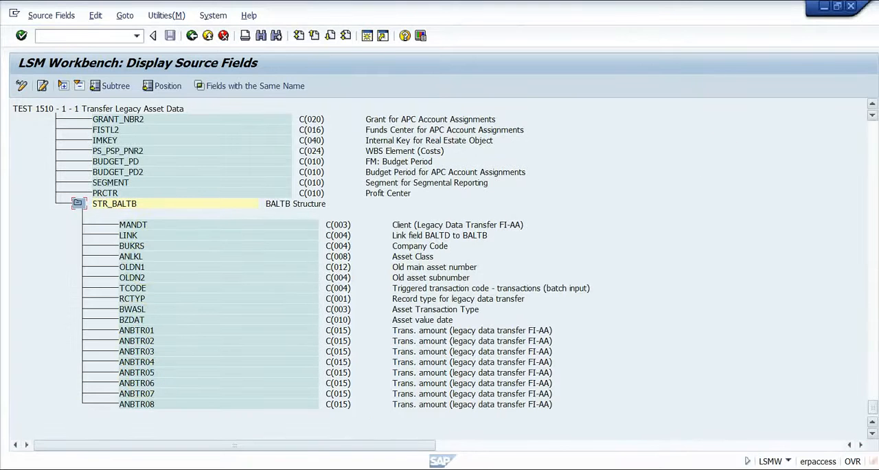
pyautogui.moveTo(872, 407); pyautogui.dragTo(869, 119)
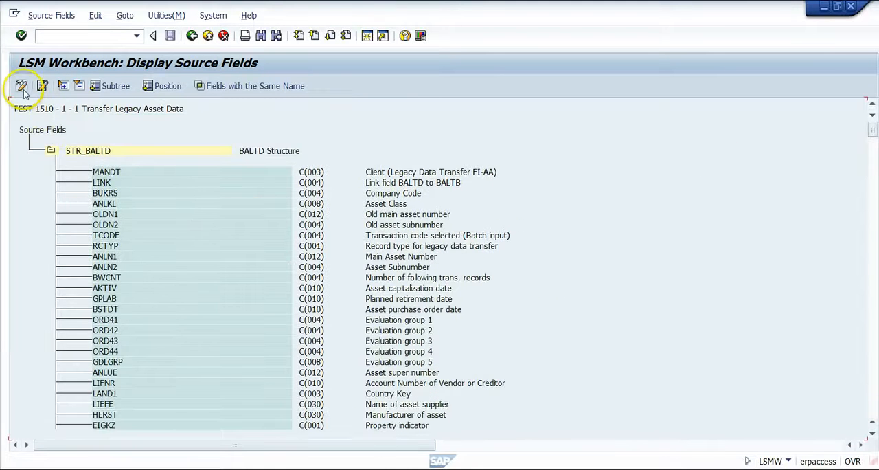
# - Put the source fields in change mode, view the settings for creating a field under STR_BALTD, and cancel
pyautogui.click(21, 86)
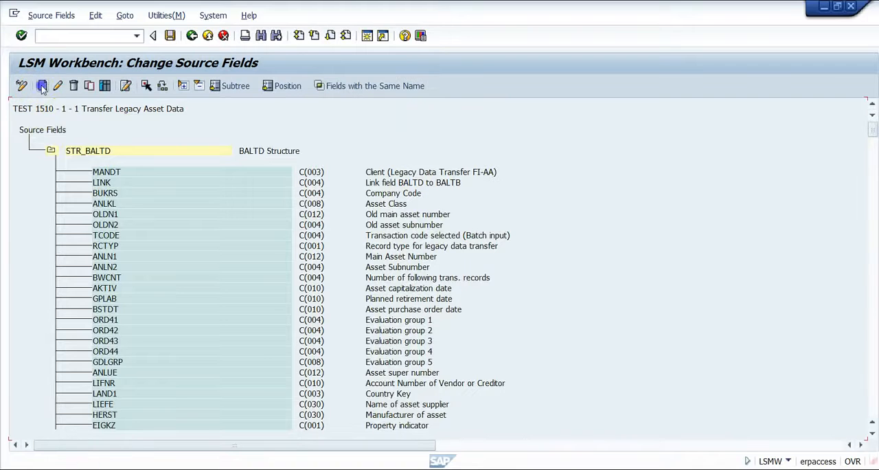
pyautogui.click(69, 152)
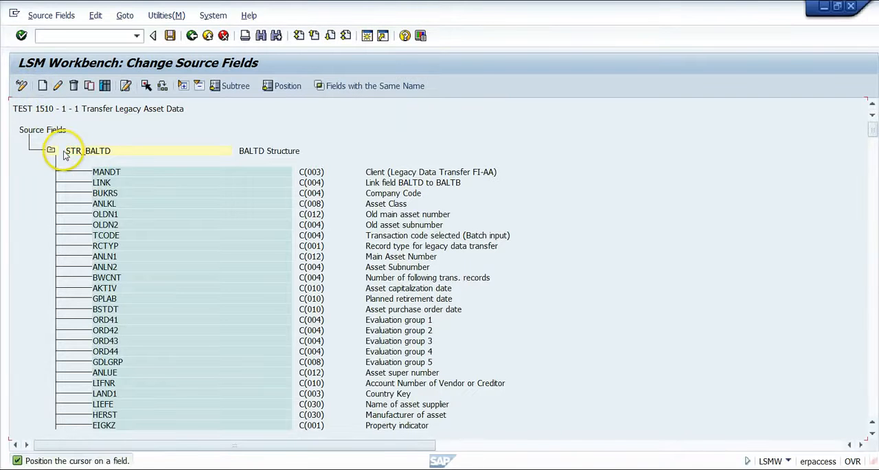
pyautogui.click(43, 86)
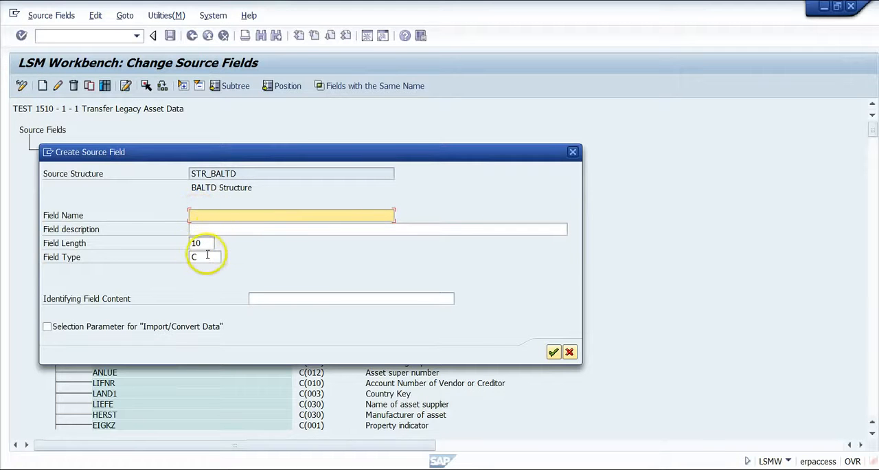
pyautogui.click(573, 354)
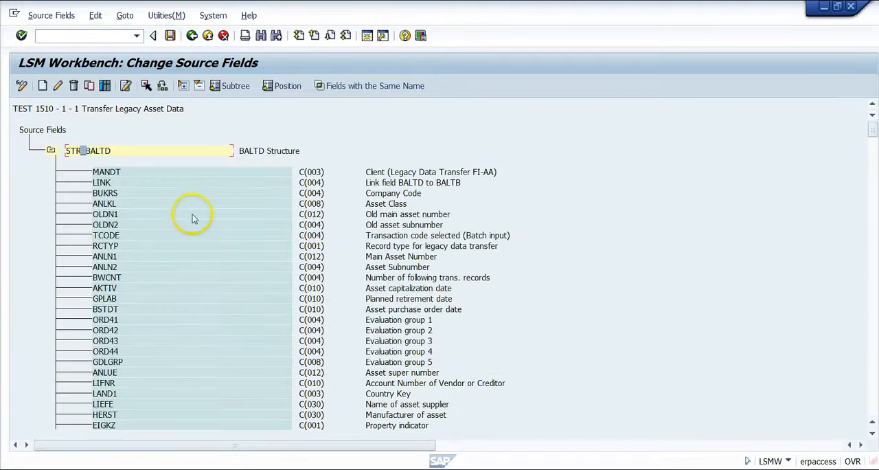
# - Check the available methods for copying source fields into STR_BALTD, cancel, and return to the process step list
pyautogui.click(88, 87)
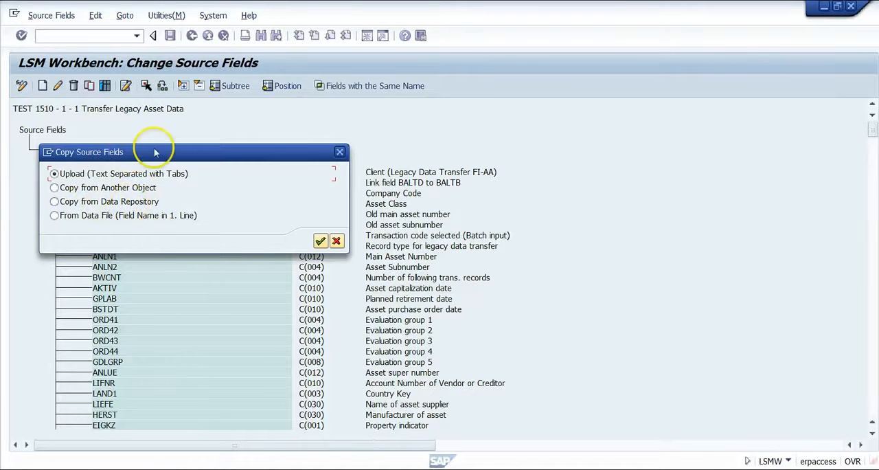
pyautogui.moveTo(155, 152); pyautogui.dragTo(190, 230)
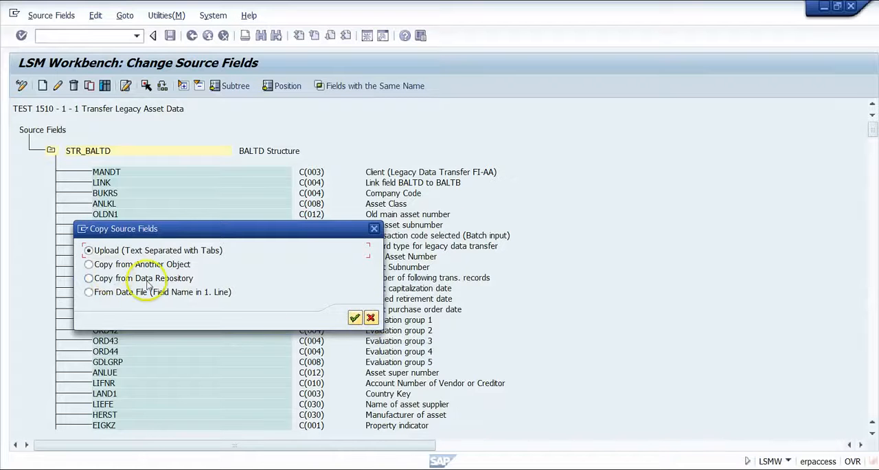
pyautogui.click(371, 318)
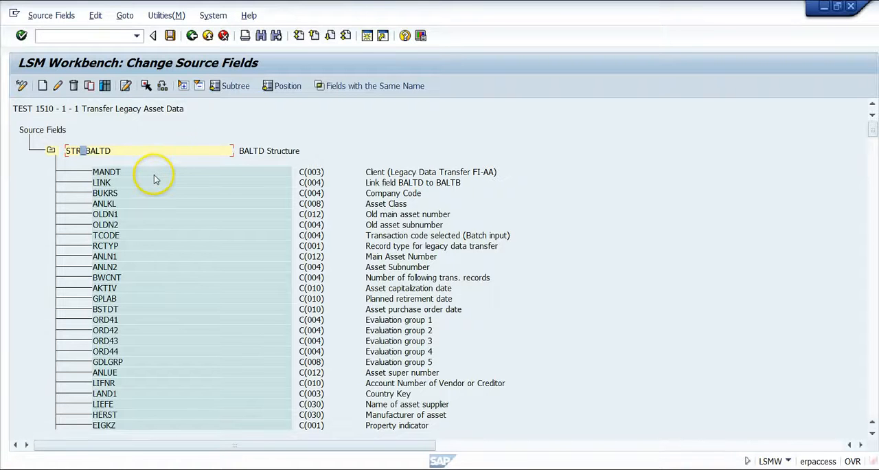
pyautogui.click(208, 36)
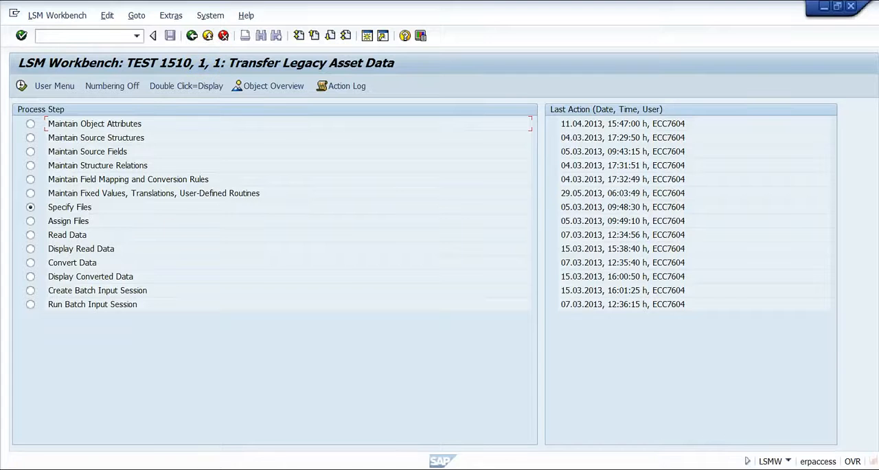
# - Open the structure relations between BALTD/BALTB and their source structures and put them in change mode
pyautogui.click(71, 166)
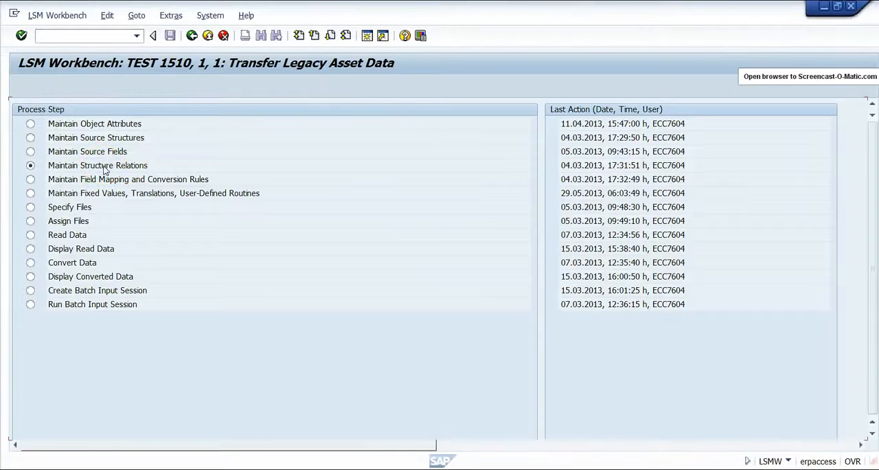
pyautogui.doubleClick(104, 169)
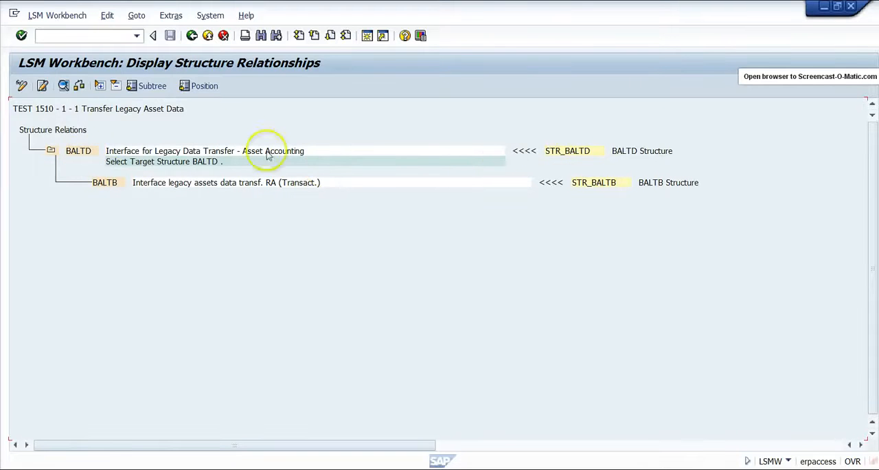
pyautogui.click(21, 88)
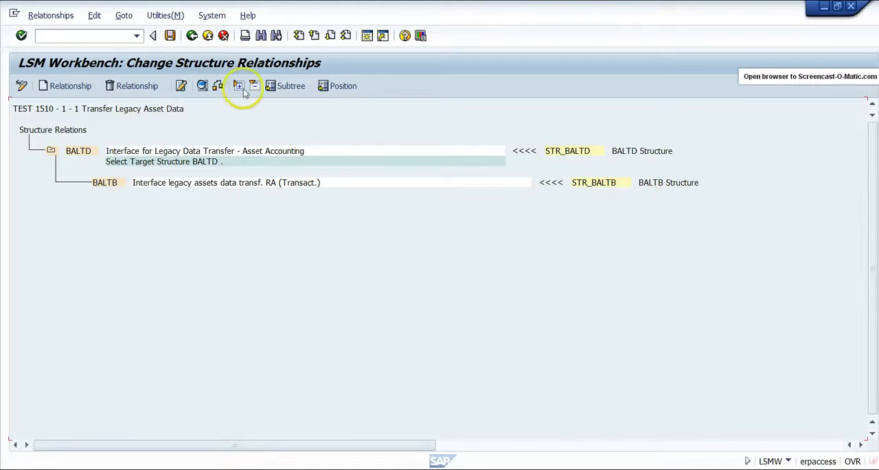
# - Leave the structure relations, open the reusable rules for fixed values, translations and user-defined routines, and view the TEST fixed value's settings without changing them
pyautogui.click(208, 36)
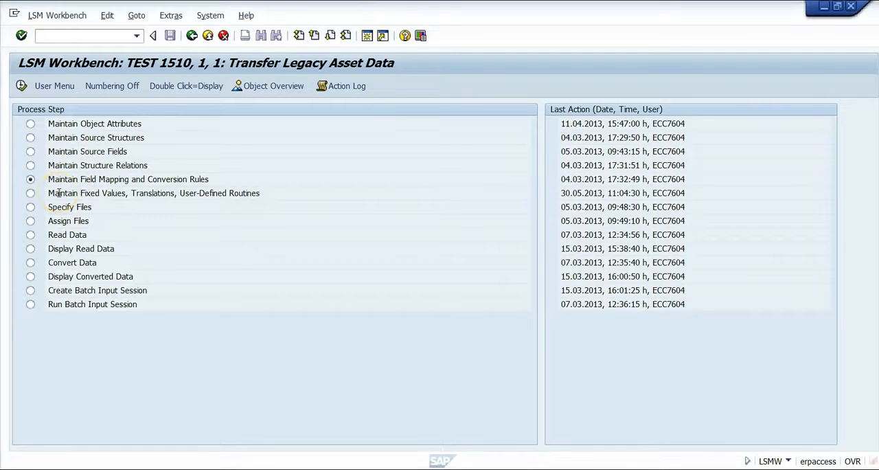
pyautogui.doubleClick(59, 193)
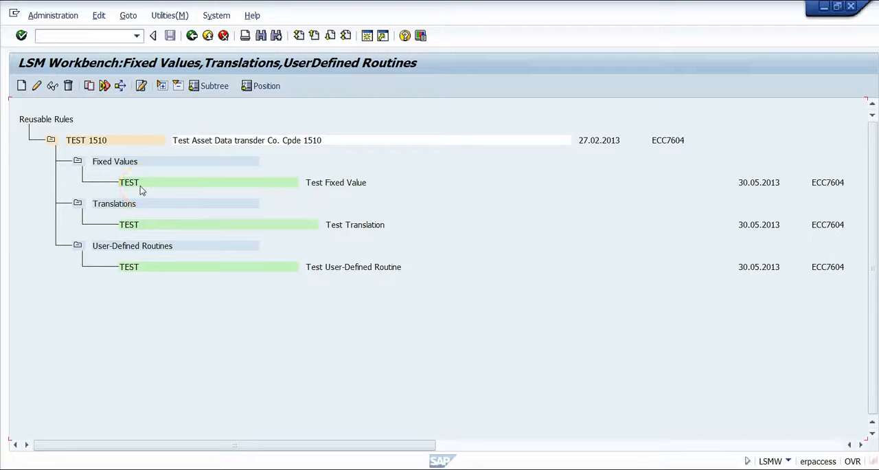
pyautogui.click(37, 85)
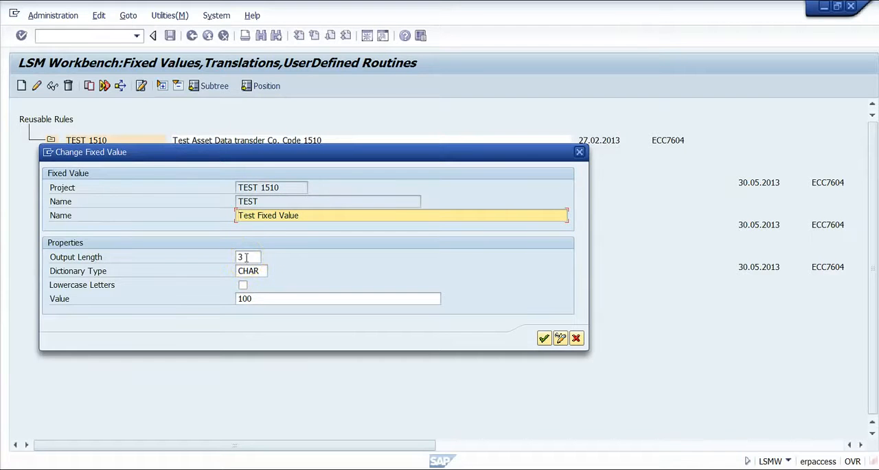
pyautogui.click(578, 338)
pyautogui.click(578, 338)
# - Open the TEST translation to view its source and target field settings, and return to the process step list
pyautogui.click(153, 220)
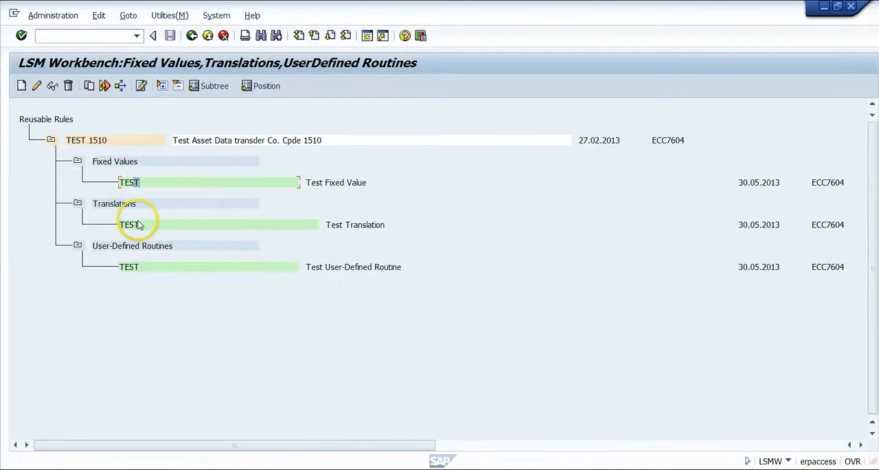
pyautogui.click(141, 227)
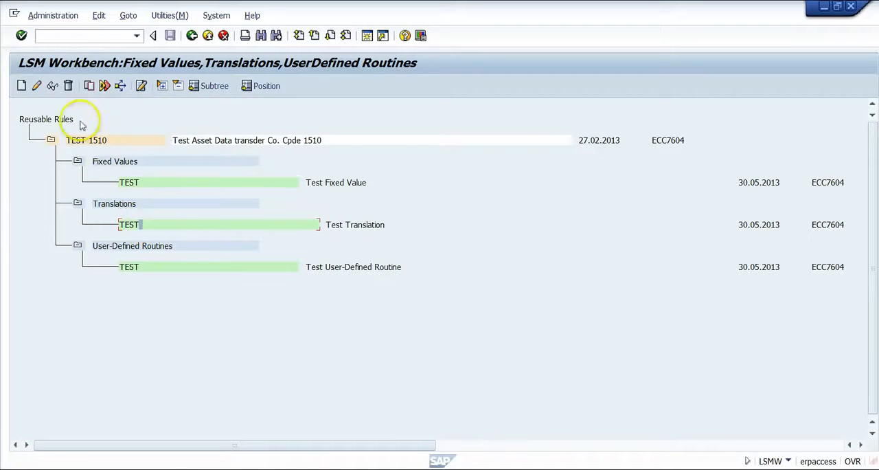
pyautogui.click(37, 89)
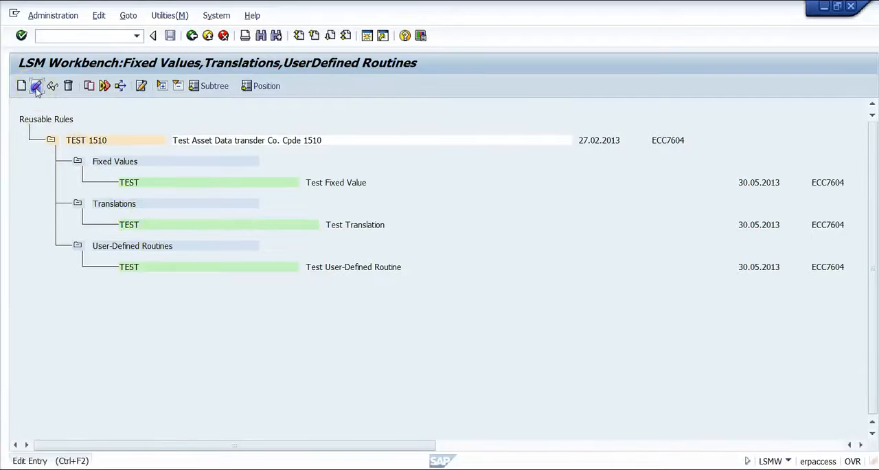
pyautogui.doubleClick(147, 225)
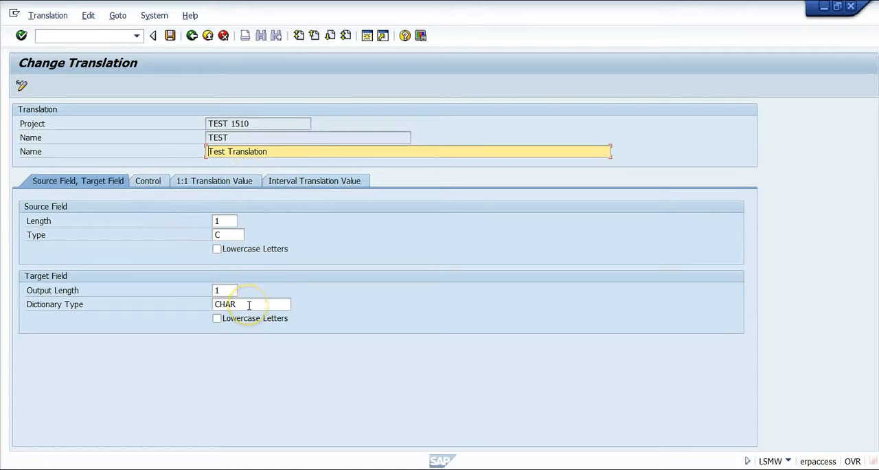
pyautogui.click(193, 36)
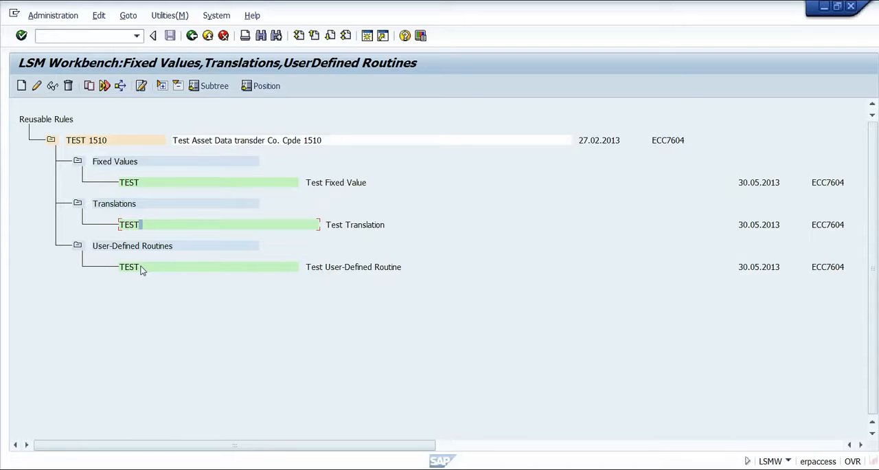
pyautogui.click(192, 36)
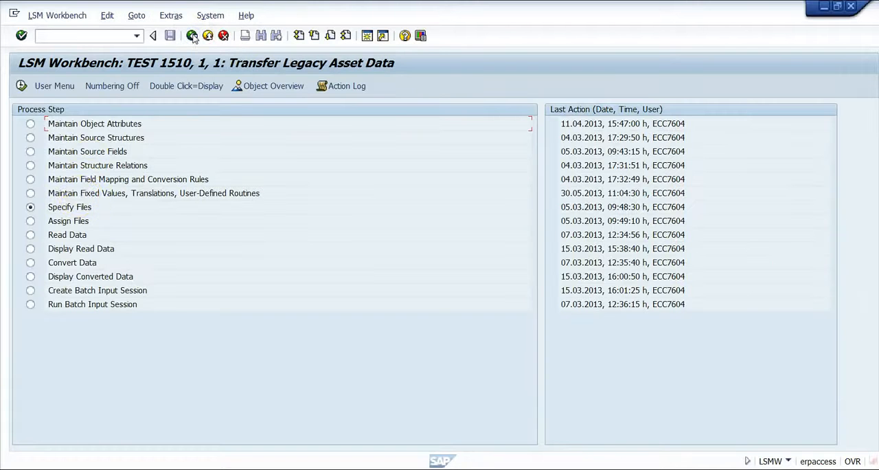
# - Open the field mapping and conversion rules in change mode, view the source fields assignable to ANLKL, and cancel
pyautogui.doubleClick(92, 179)
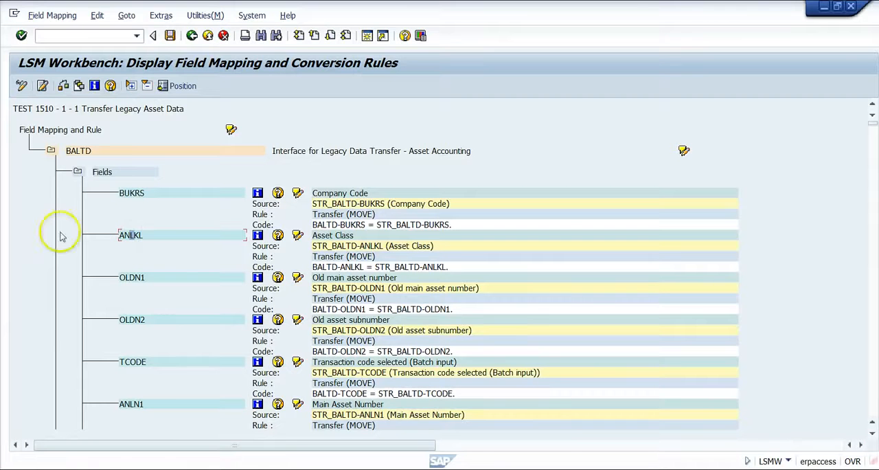
pyautogui.click(21, 87)
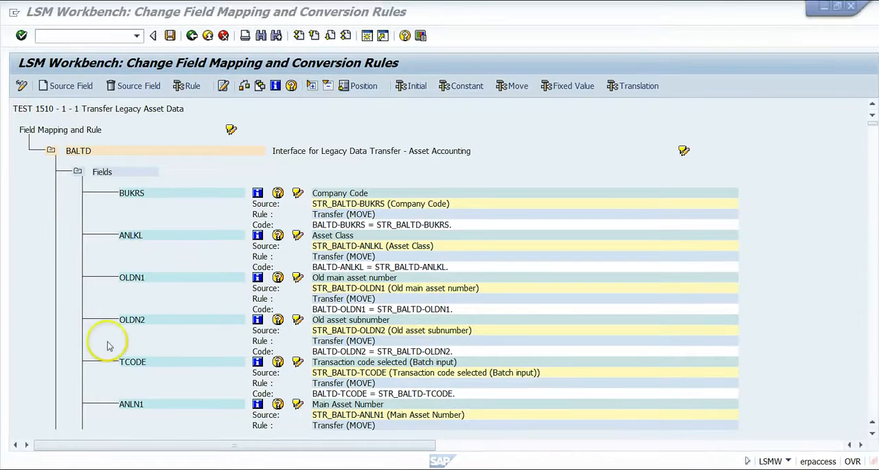
pyautogui.click(196, 234)
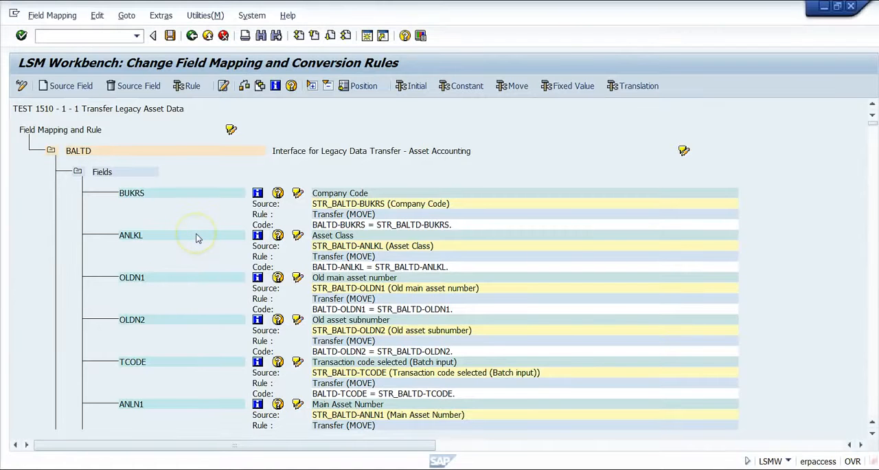
pyautogui.click(48, 89)
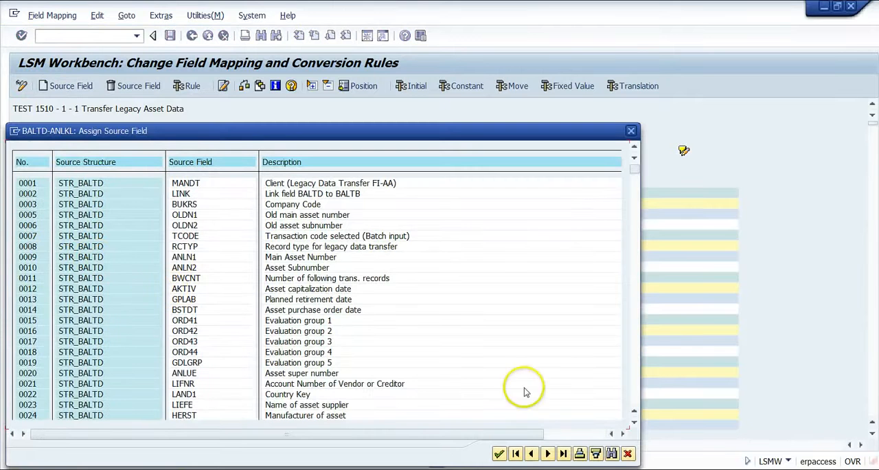
pyautogui.click(631, 455)
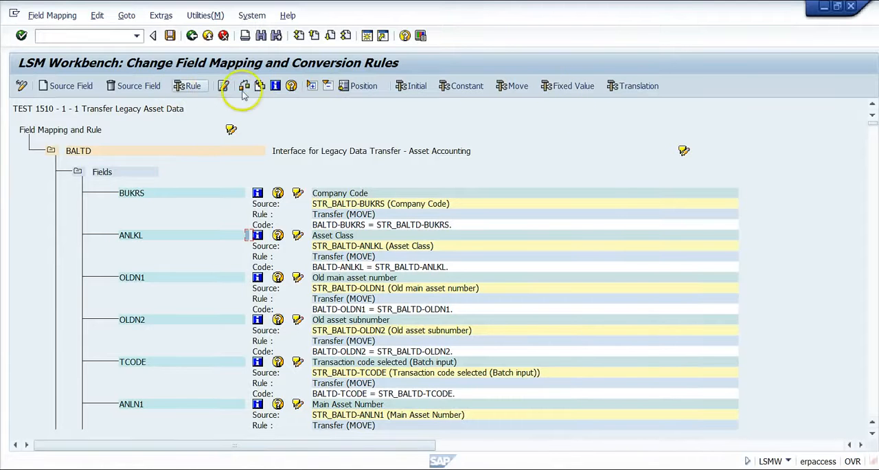
# - Check which fixed values of the project can be chosen for target field BALTD-ANLKL, and cancel the selection
pyautogui.click(576, 90)
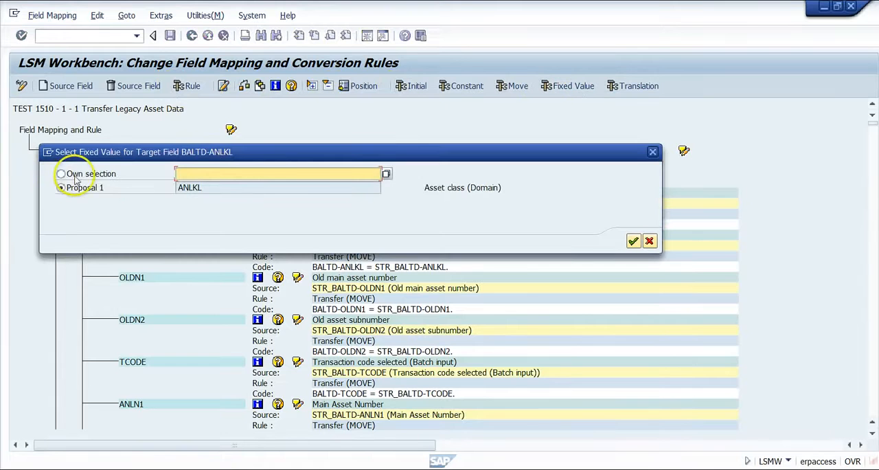
pyautogui.click(387, 174)
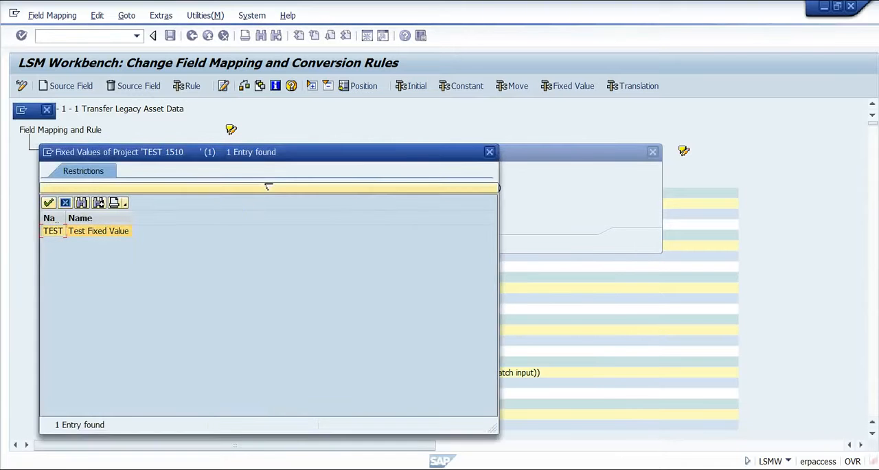
pyautogui.click(112, 235)
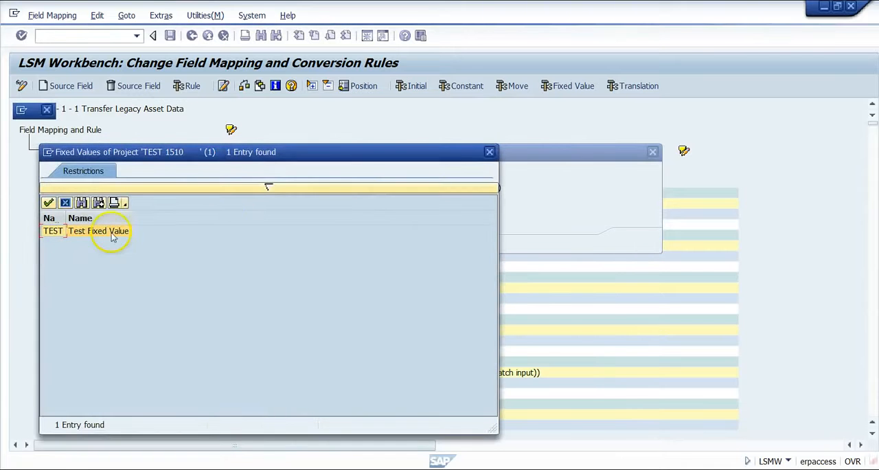
pyautogui.click(490, 152)
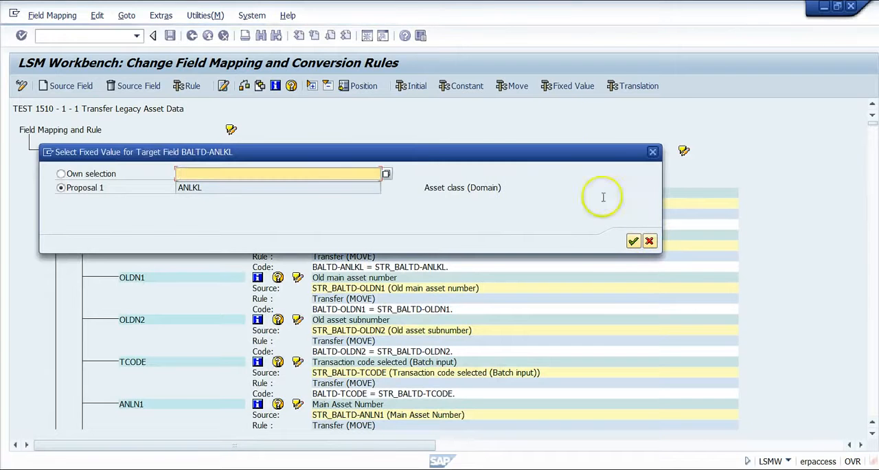
pyautogui.click(649, 241)
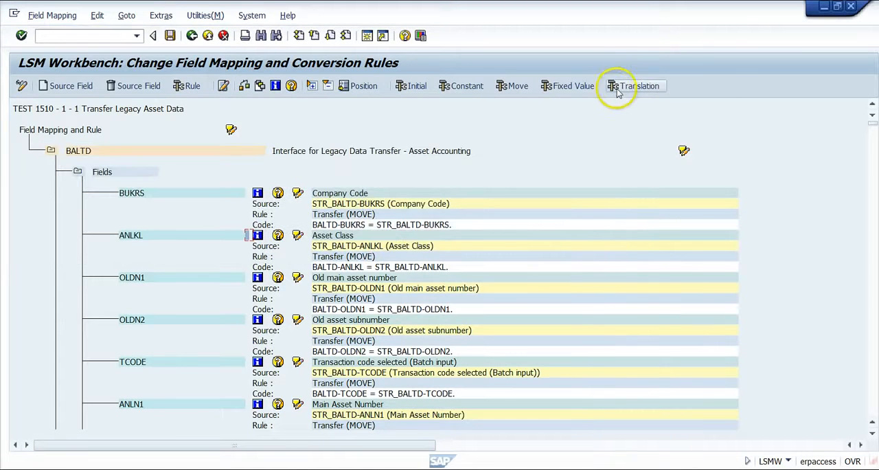
# - View the conversion rule types for BALTD-ANLKL, mark User-Defined Routine (Reusable), and cancel without applying it
pyautogui.click(192, 87)
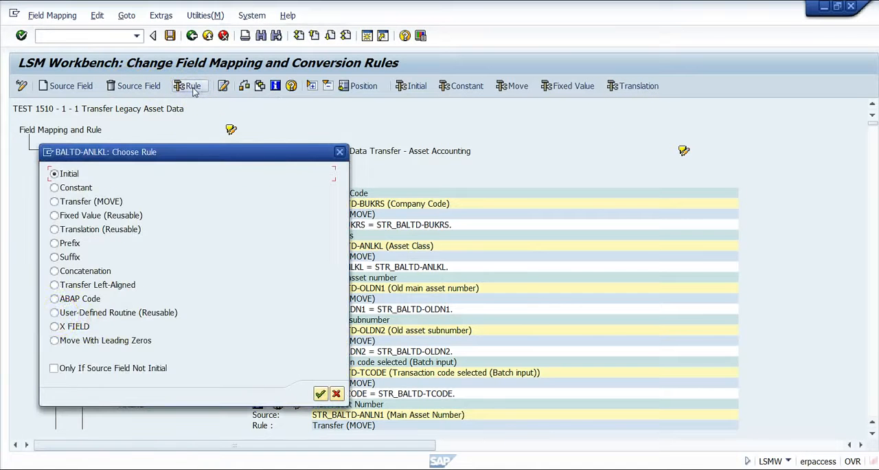
pyautogui.click(55, 312)
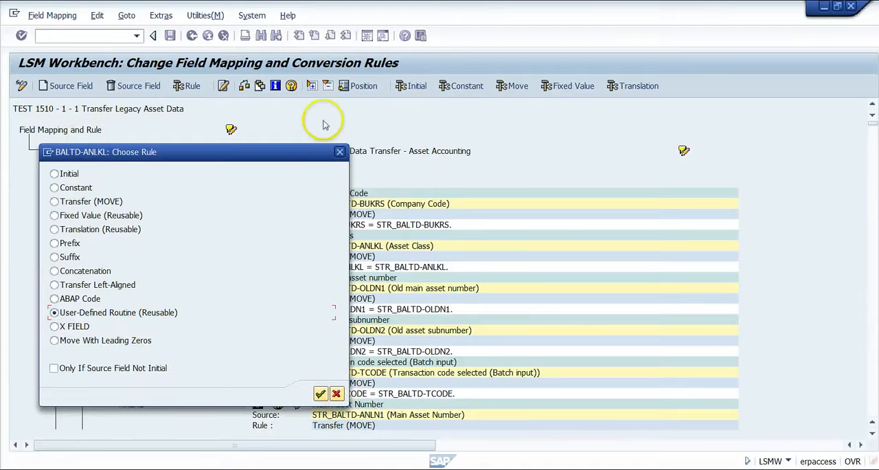
pyautogui.click(339, 153)
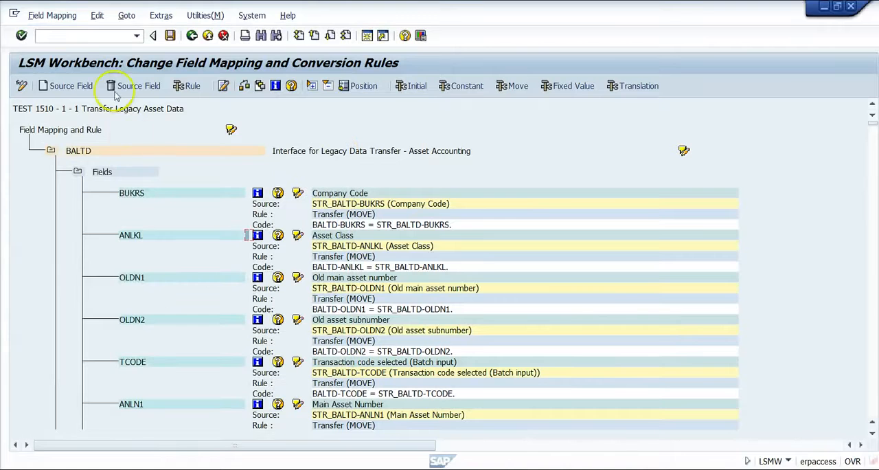
# - View the Auto-Field Mapping settings for the target fields and cancel them
pyautogui.click(164, 16)
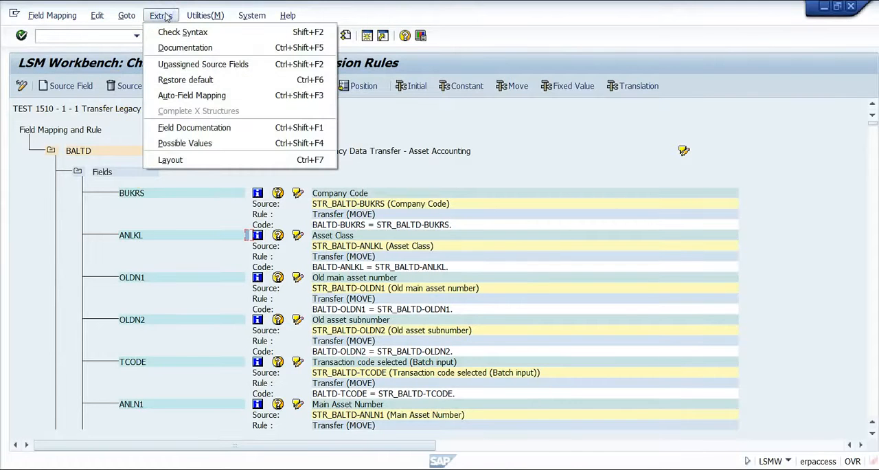
pyautogui.click(187, 97)
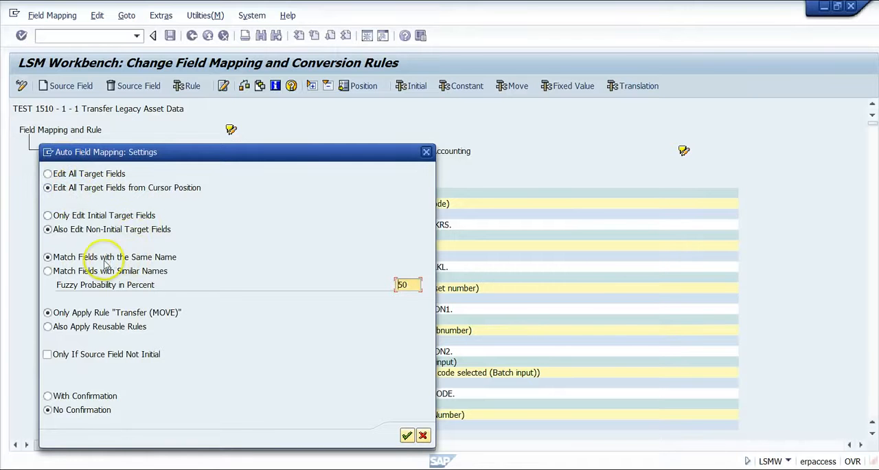
pyautogui.click(423, 436)
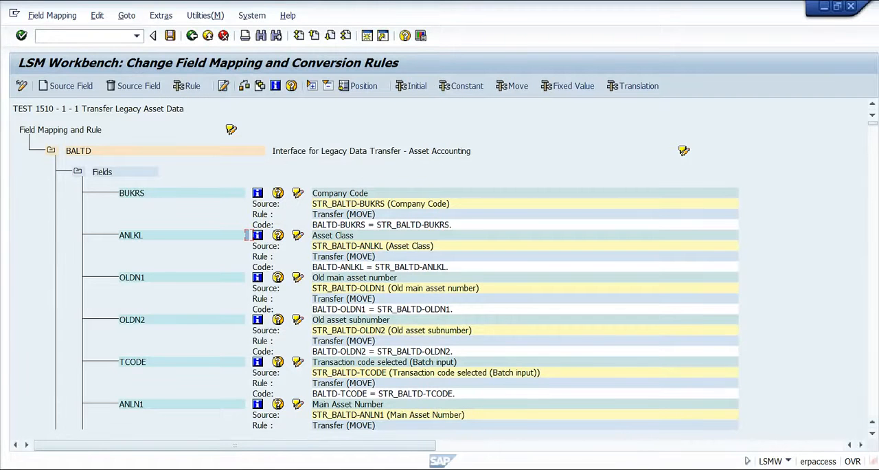
# - Look through the further BALTD field mappings and their transfer rules, and return to the process step list
pyautogui.click(873, 402)
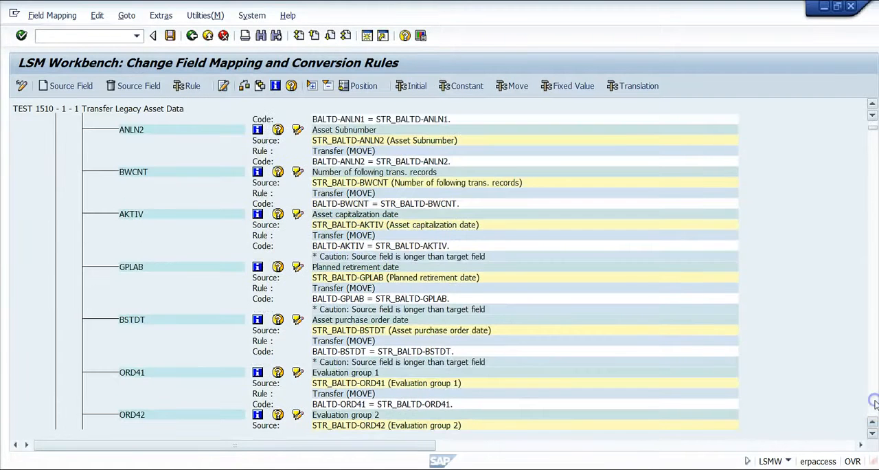
pyautogui.click(873, 403)
pyautogui.click(873, 403)
pyautogui.click(873, 403)
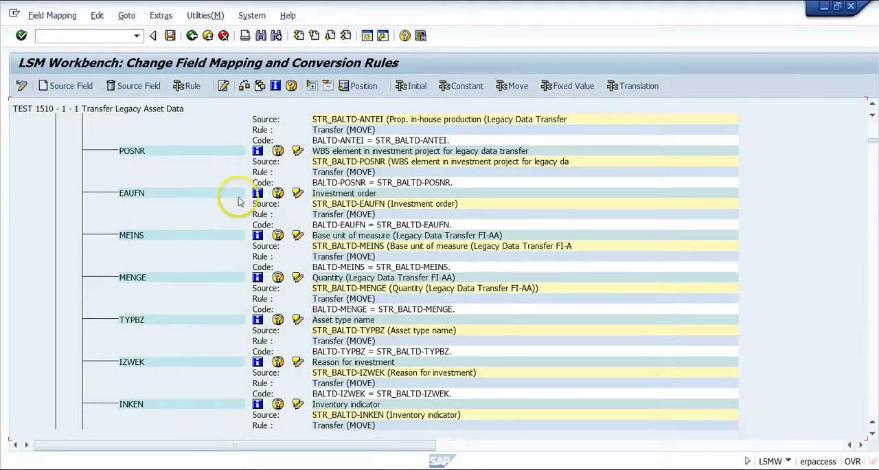
pyautogui.click(207, 36)
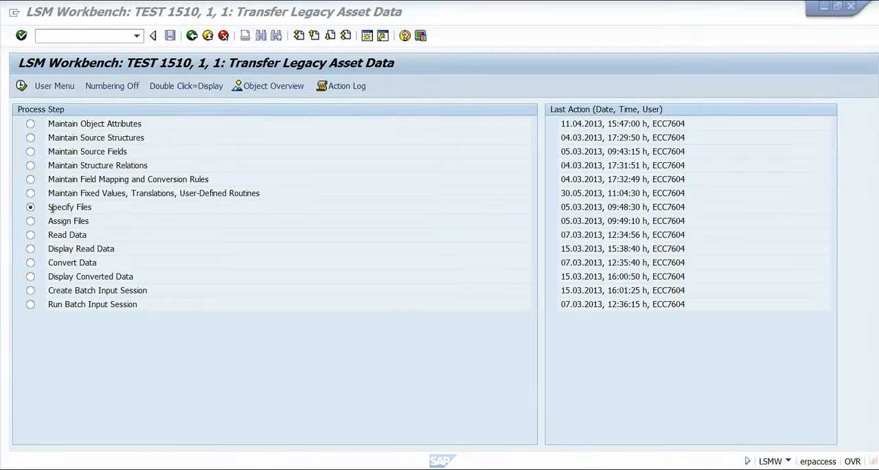
# - Open Specify Files, review the legacy data files on the PC and server, put them in change mode, and return to the process step list
pyautogui.click(61, 206)
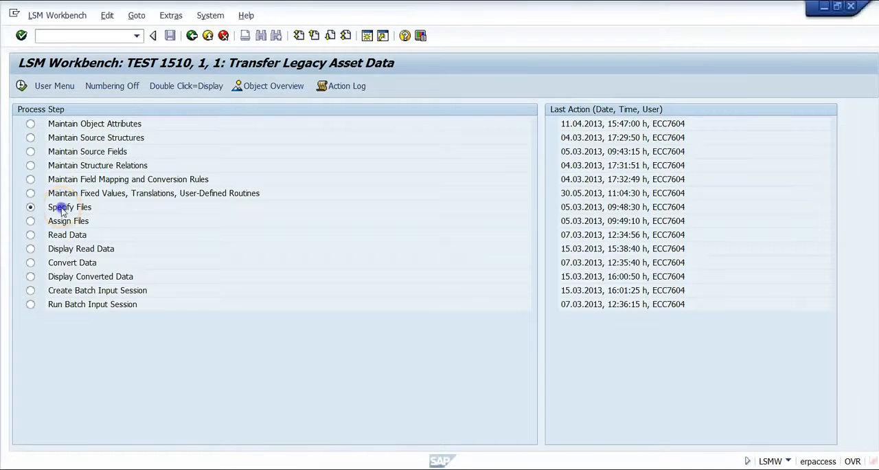
pyautogui.doubleClick(61, 207)
pyautogui.click(88, 159)
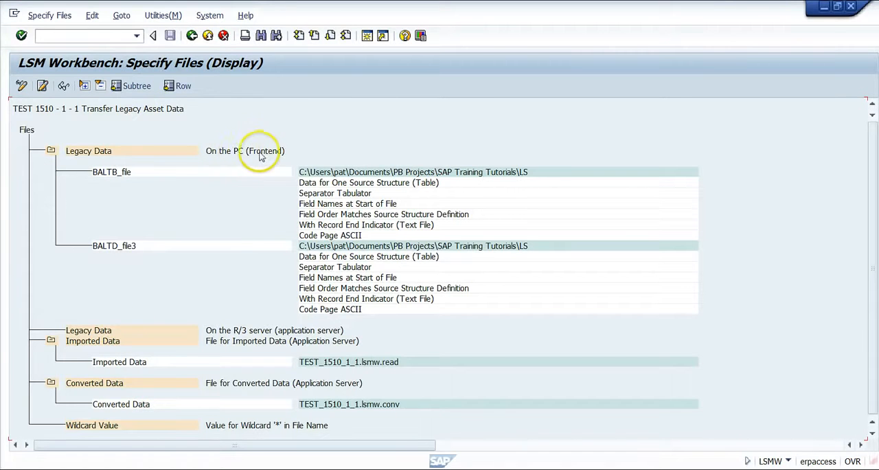
pyautogui.click(139, 334)
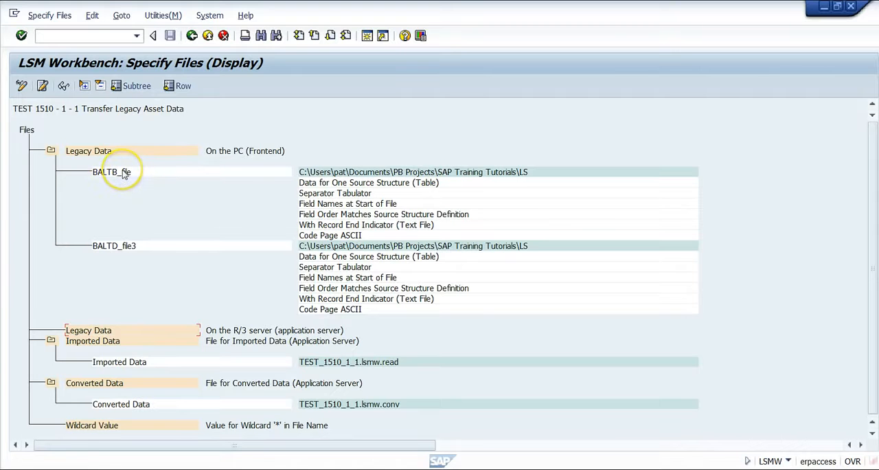
pyautogui.click(22, 88)
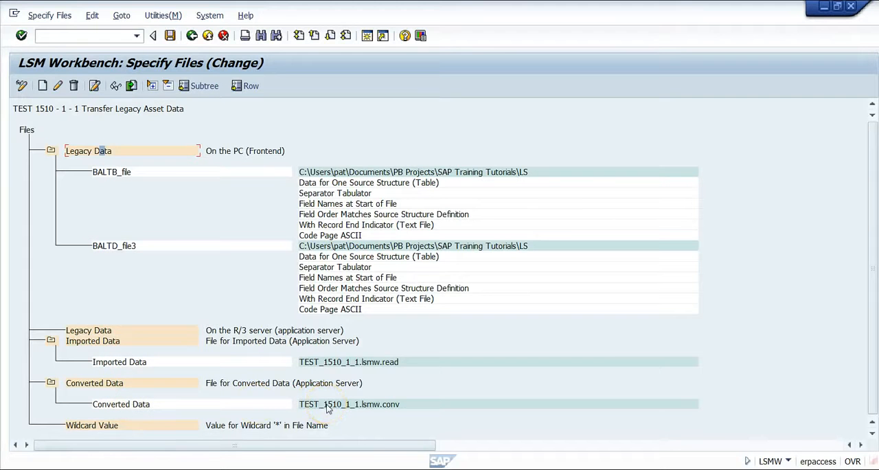
pyautogui.click(209, 38)
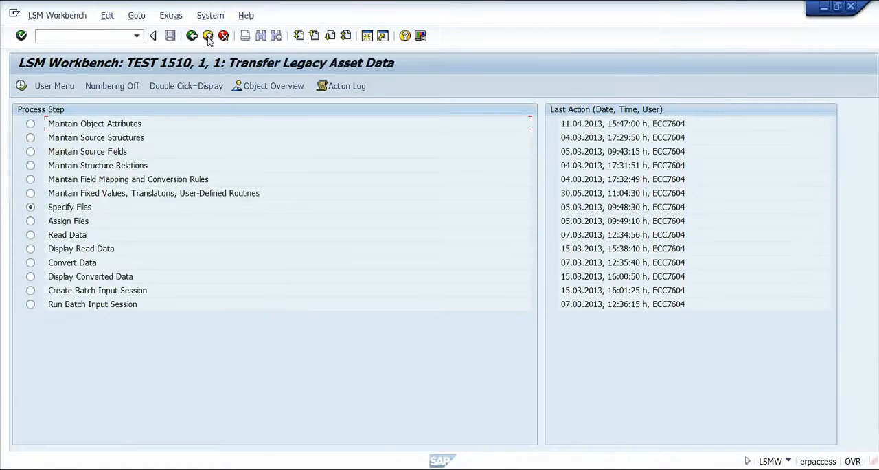
# - View which files are assigned to source structures STR_BALTD and STR_BALTB, and return to the process step list
pyautogui.doubleClick(61, 222)
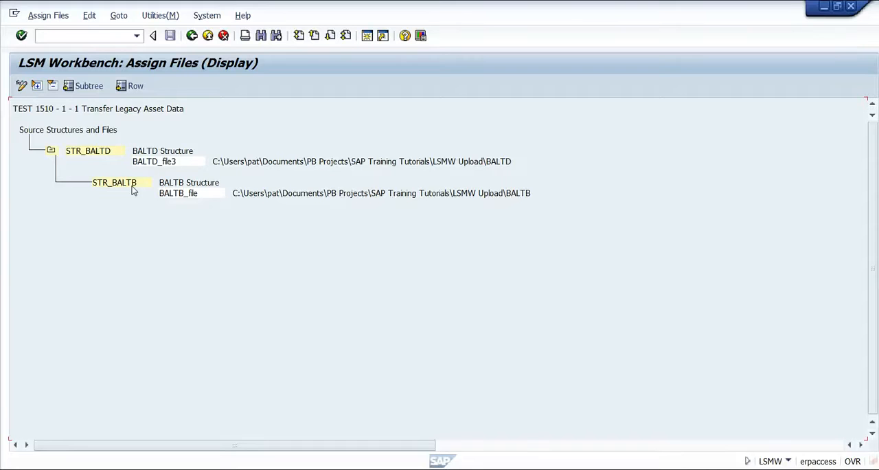
pyautogui.click(207, 36)
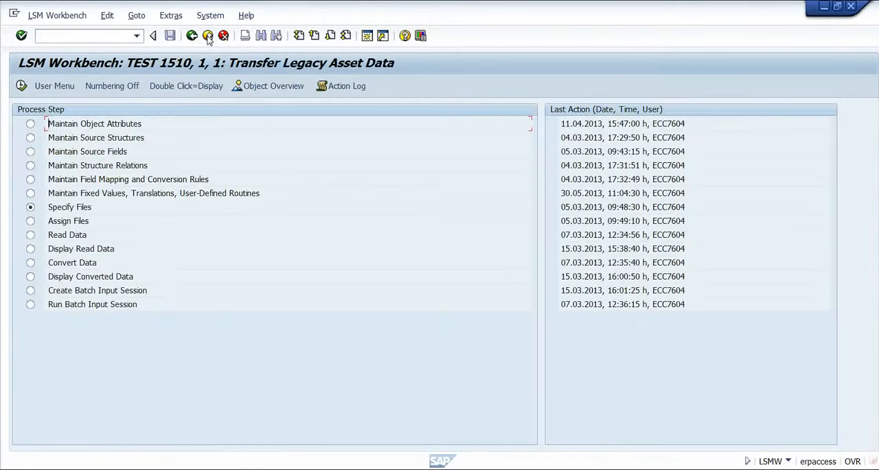
# - View the Read Data selection parameters, then display the read data for all lines and inspect the first STR_BALTD record's field contents
pyautogui.doubleClick(61, 236)
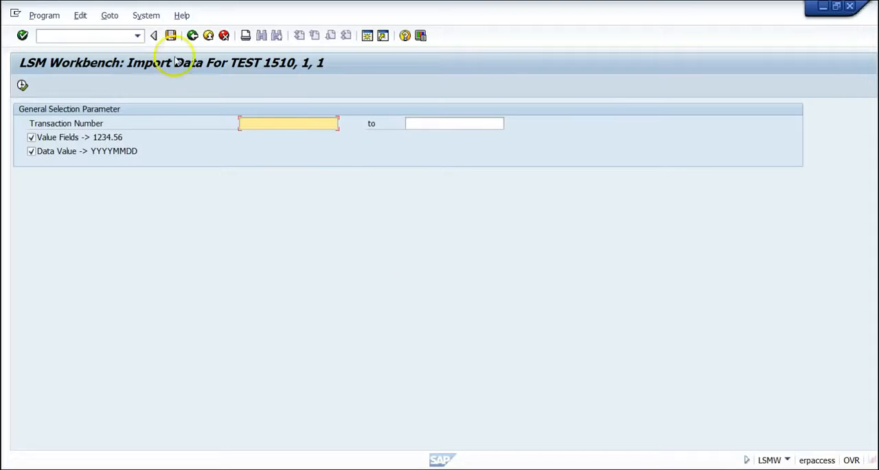
pyautogui.click(208, 36)
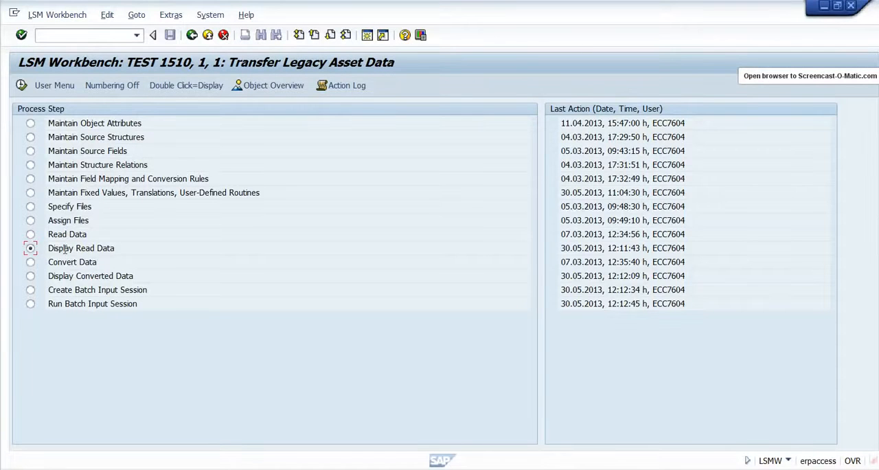
pyautogui.doubleClick(62, 249)
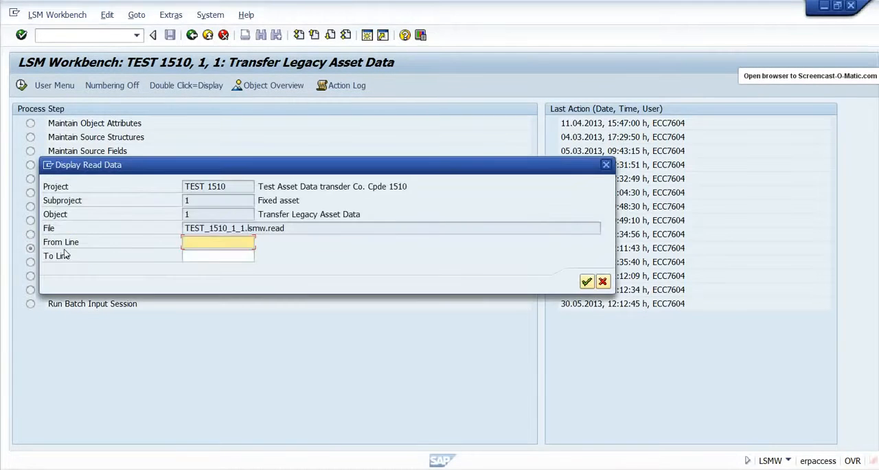
pyautogui.click(187, 244)
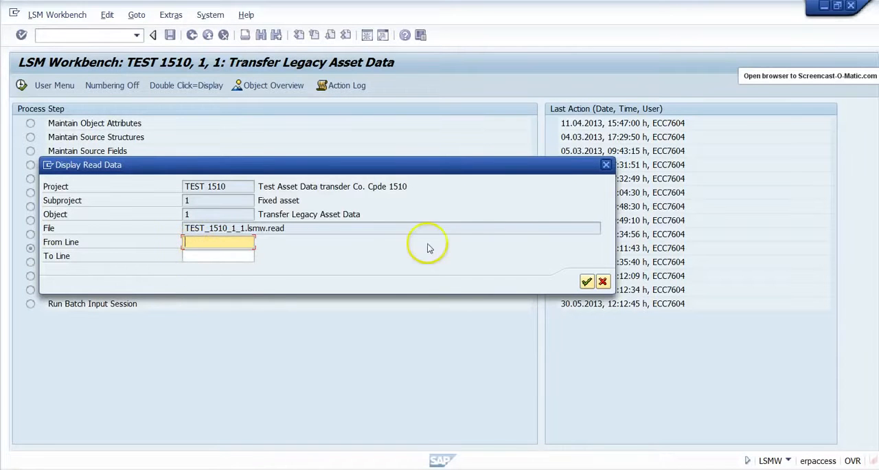
pyautogui.click(587, 284)
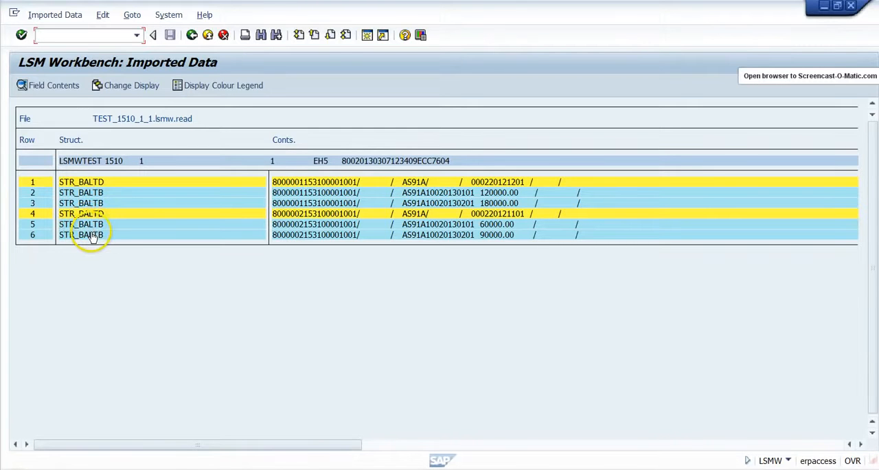
pyautogui.doubleClick(93, 182)
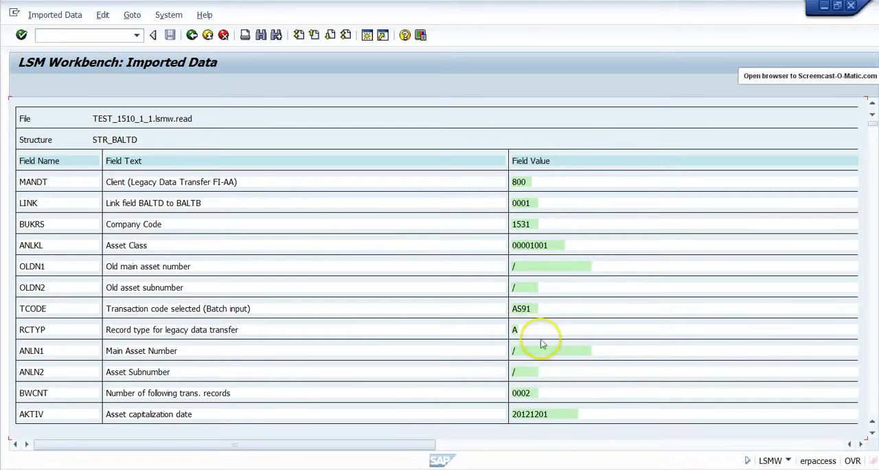
pyautogui.click(208, 36)
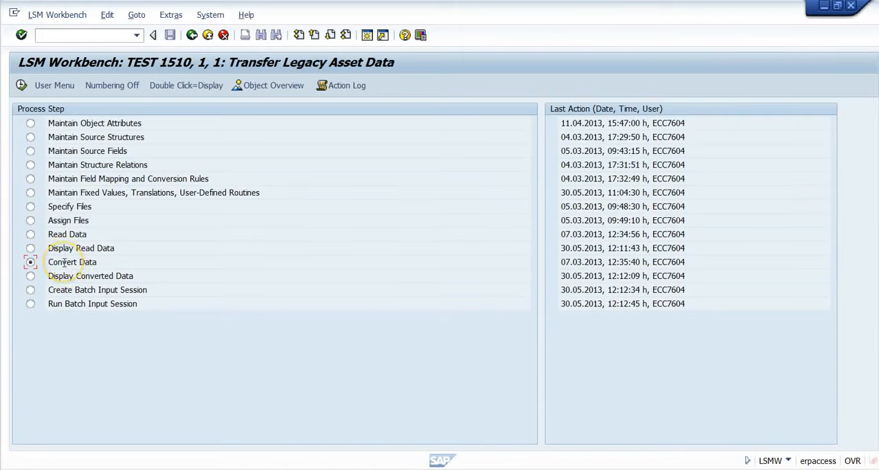
# - View the Convert Data selection, then display all converted data, examine the first BALTD record's field values, and return to the process step list
pyautogui.doubleClick(64, 263)
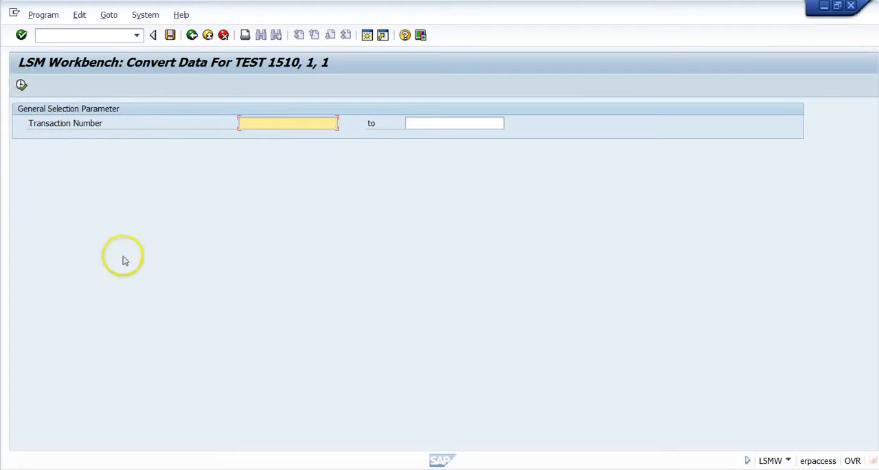
pyautogui.click(206, 35)
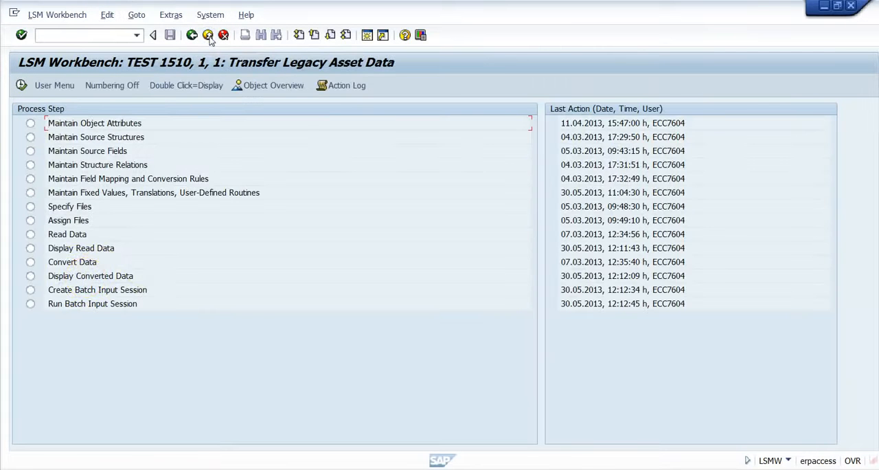
pyautogui.doubleClick(75, 275)
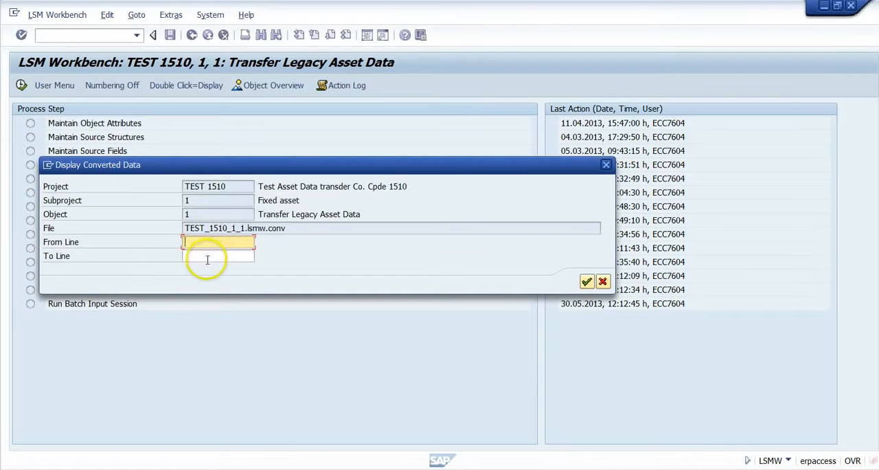
pyautogui.click(588, 283)
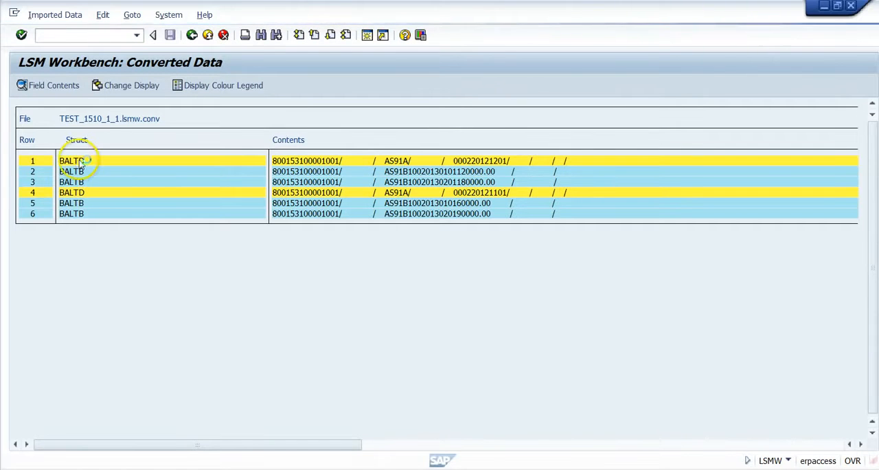
pyautogui.doubleClick(86, 163)
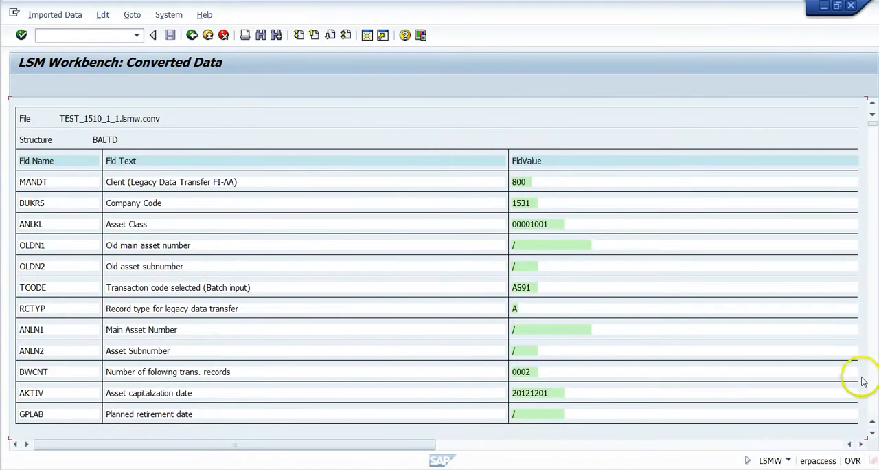
pyautogui.click(874, 401)
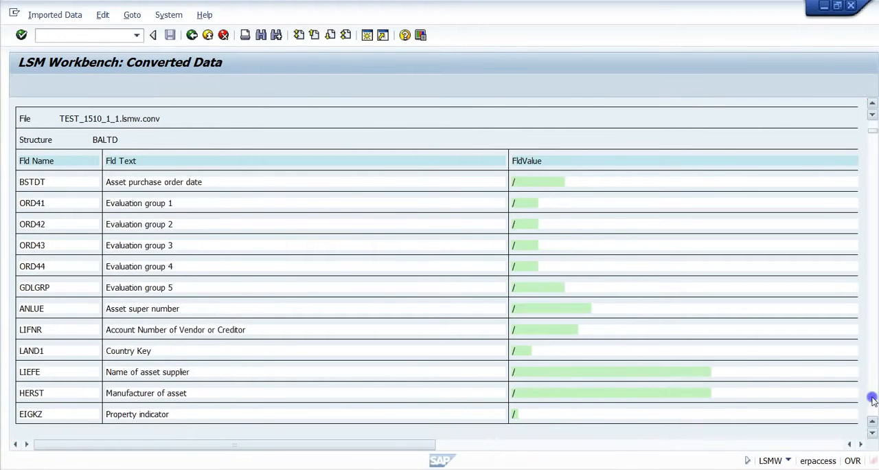
pyautogui.click(872, 399)
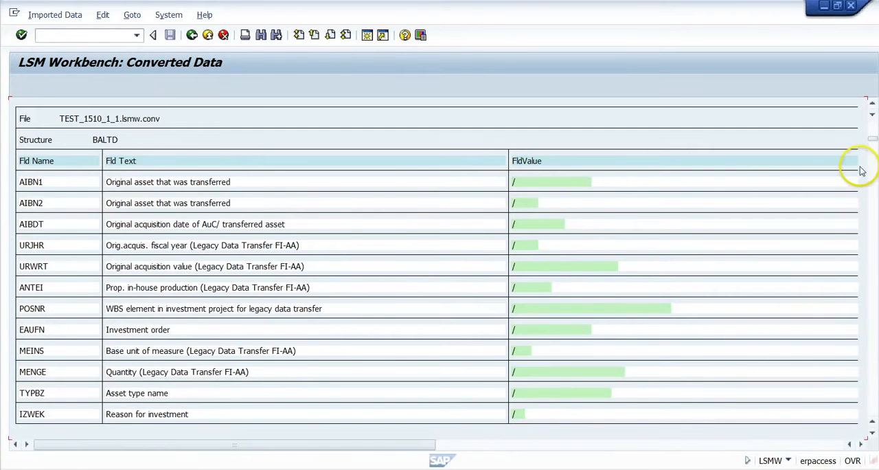
pyautogui.click(874, 129)
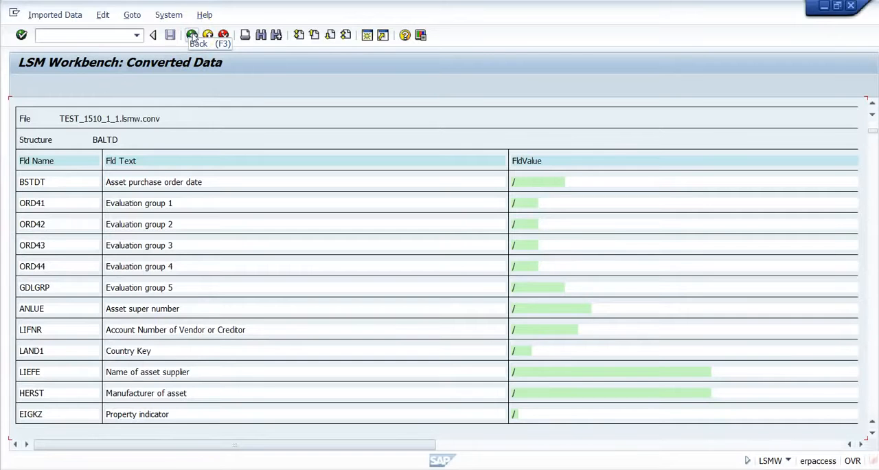
pyautogui.click(193, 35)
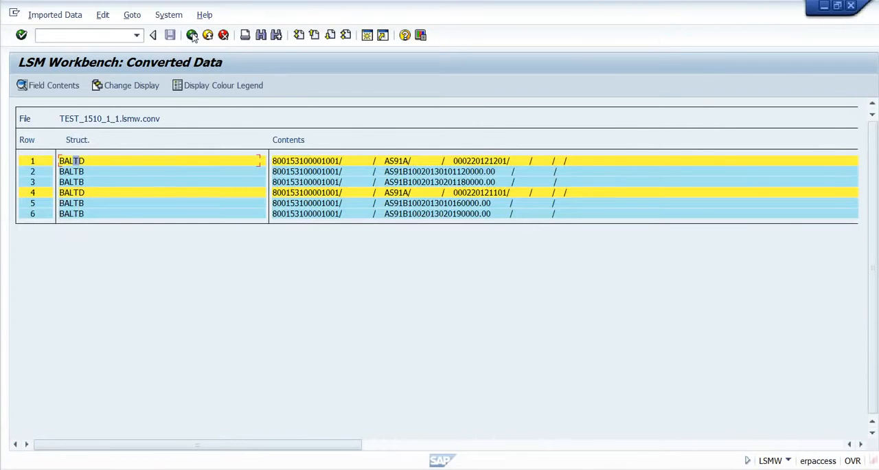
pyautogui.click(192, 35)
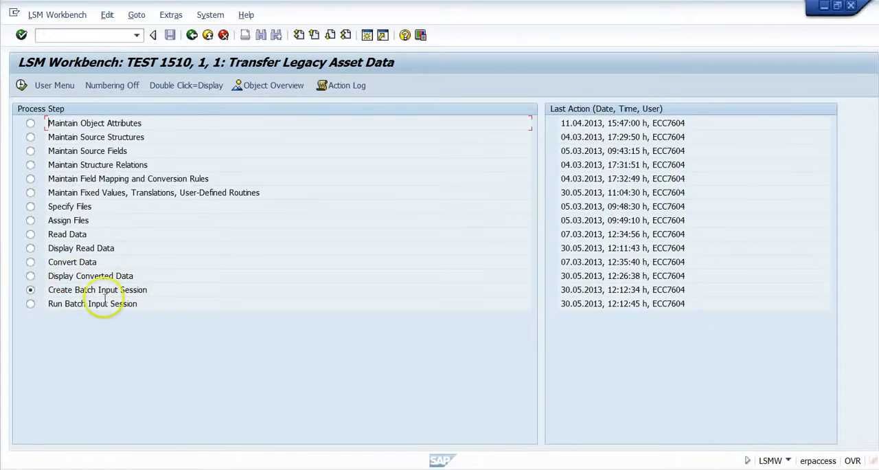
# - Open Create Batch Input Session, try the test run without DB update and foreground transaction options, then clear both and leave
pyautogui.doubleClick(64, 292)
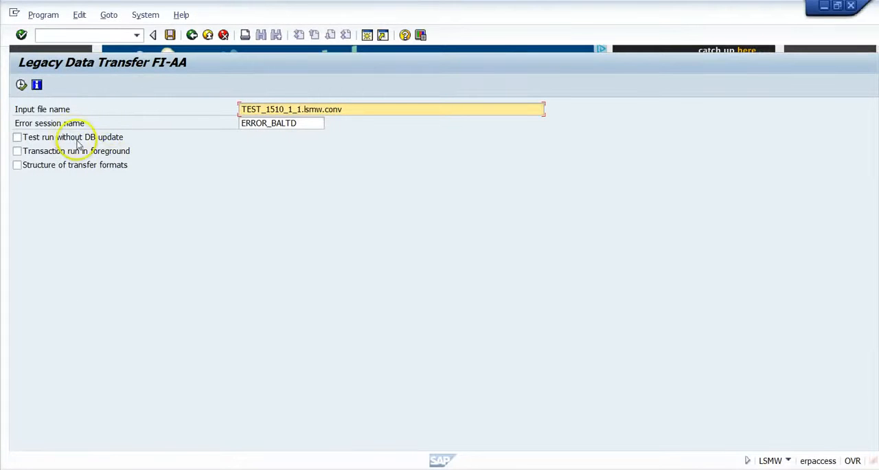
pyautogui.click(17, 138)
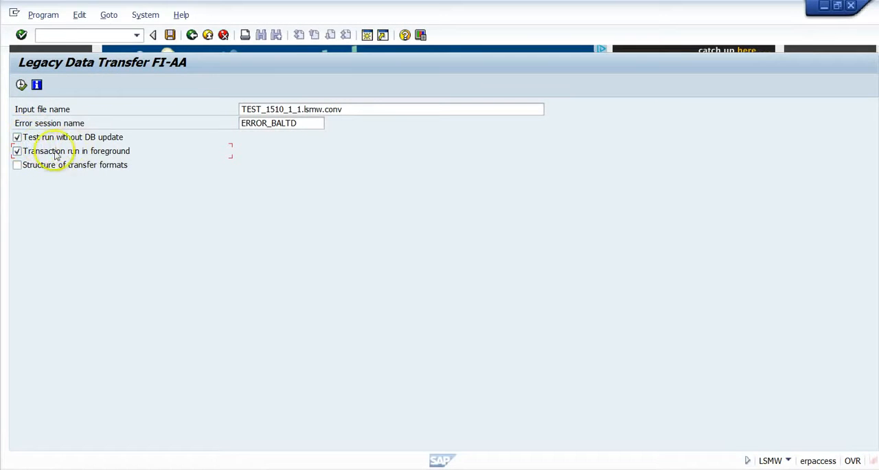
pyautogui.click(18, 152)
pyautogui.click(16, 137)
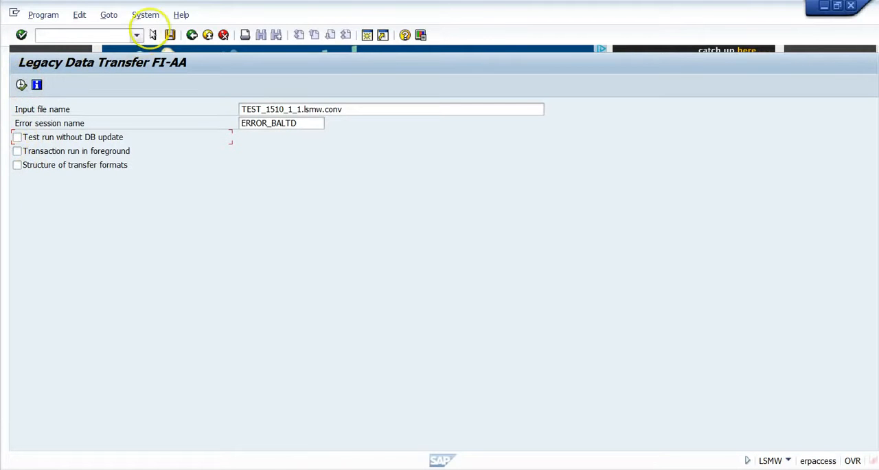
pyautogui.click(193, 35)
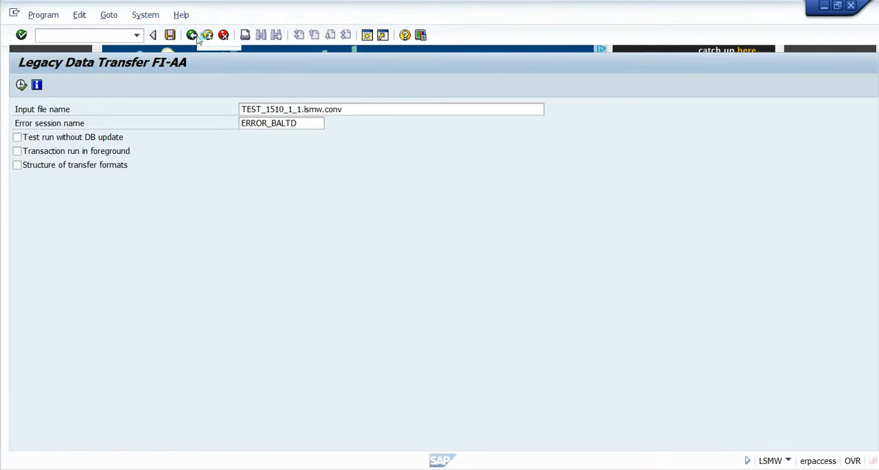
# - View the batch input session overview for running the session, and return to the process step list
pyautogui.click(208, 35)
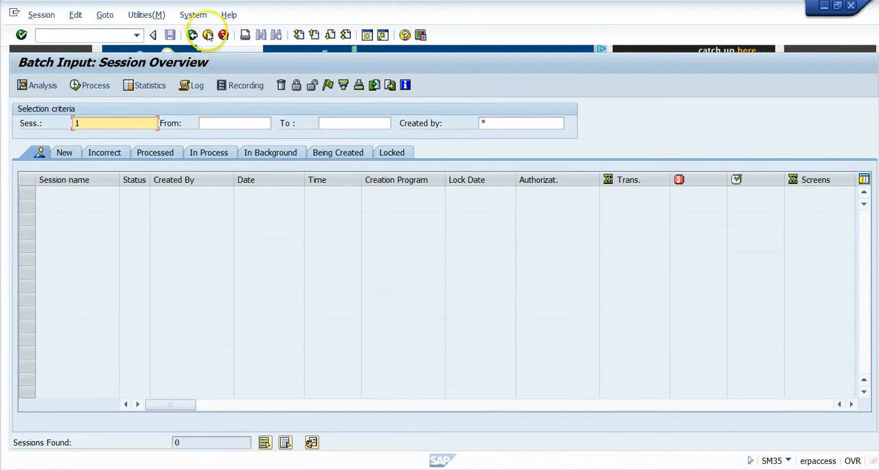
pyautogui.click(208, 34)
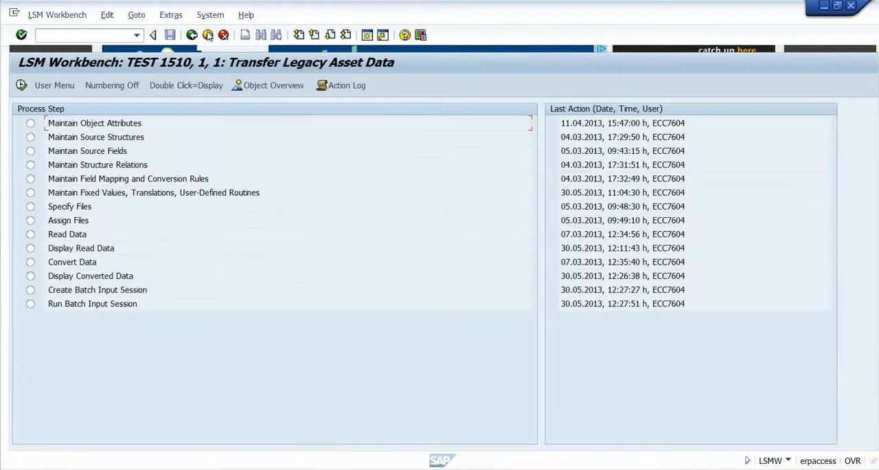